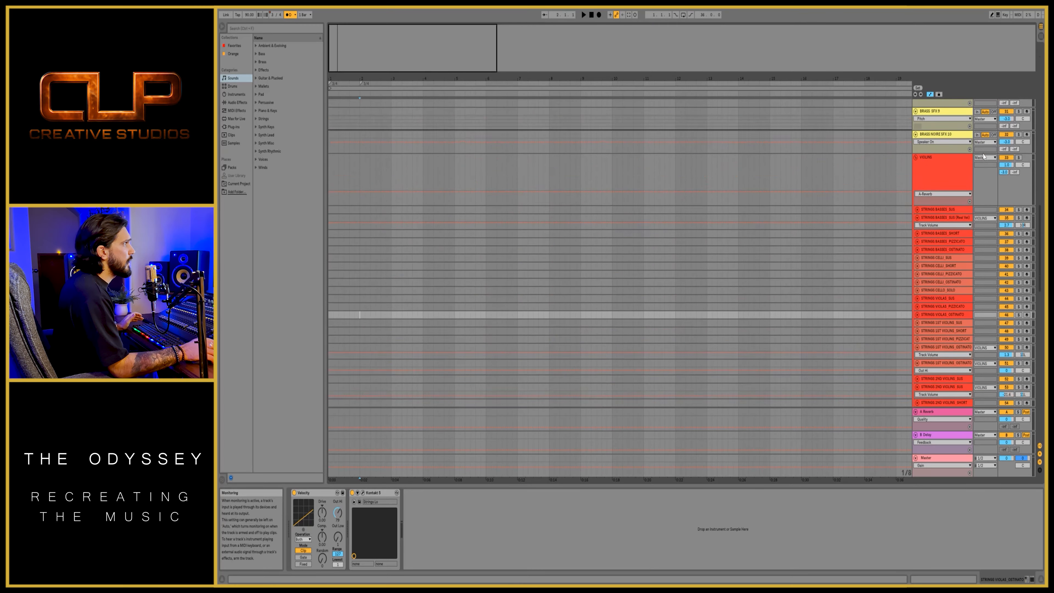
Select the WOODWINDS_PICCOLO_SUS track and enlarge its lane in the arrangement
scroll(983, 156, down, 15)
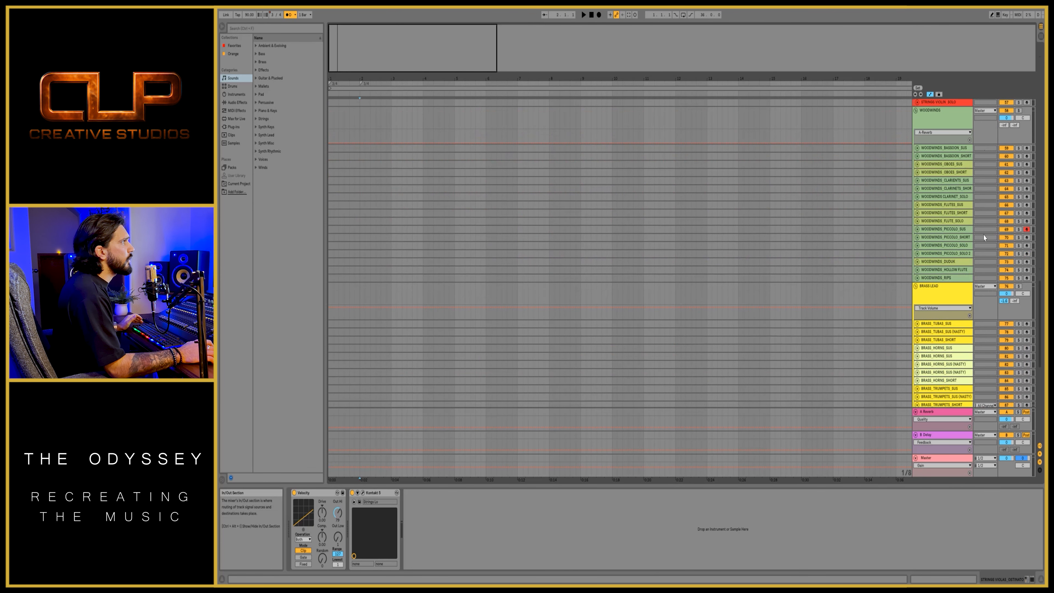
click(950, 231)
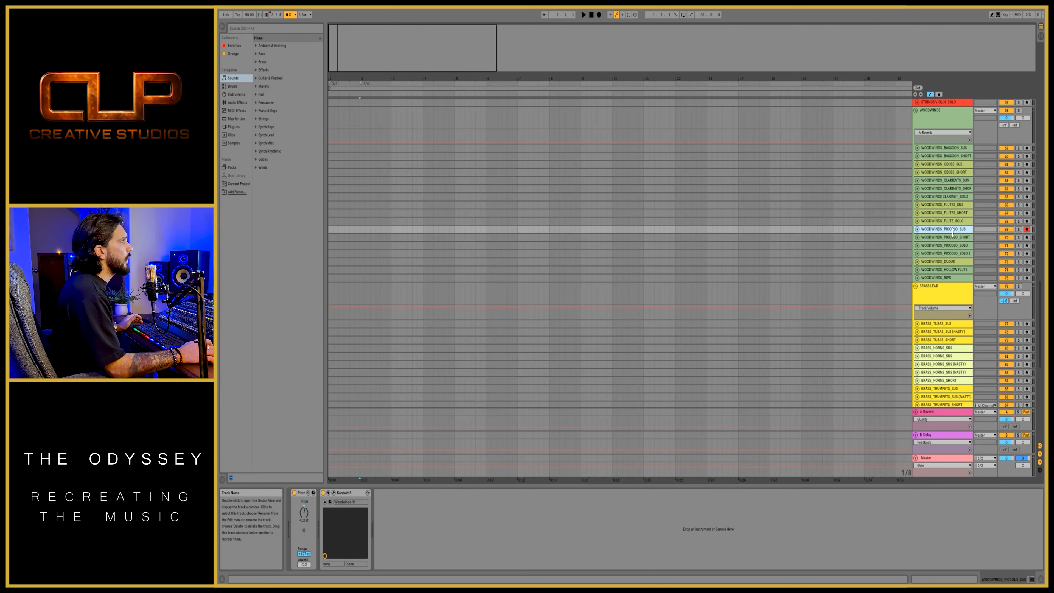
drag(953, 233, 950, 292)
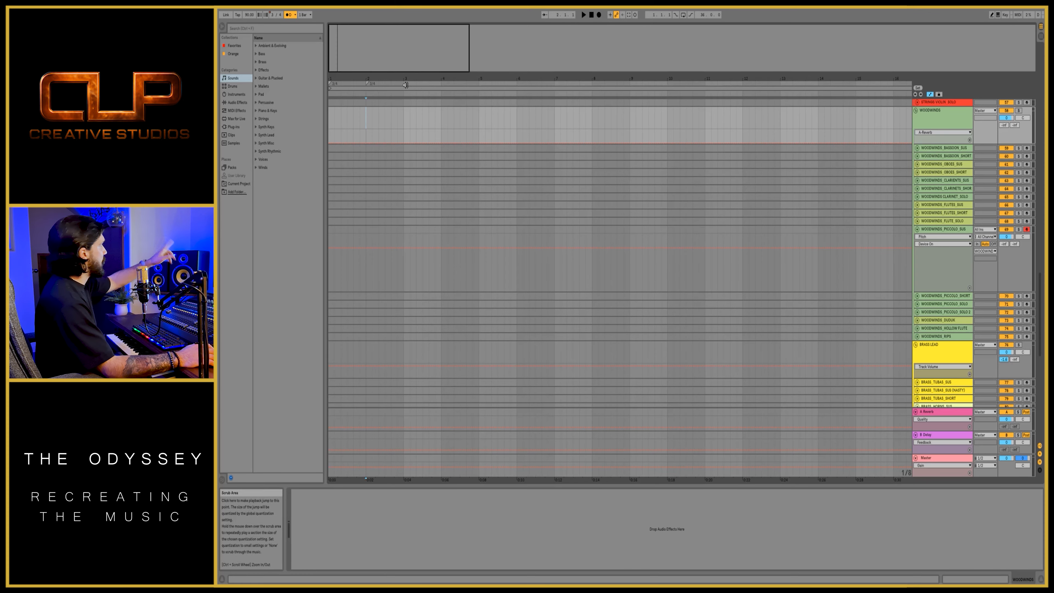
Try to insert a time signature change at bar 3 of the arrangement
click(410, 121)
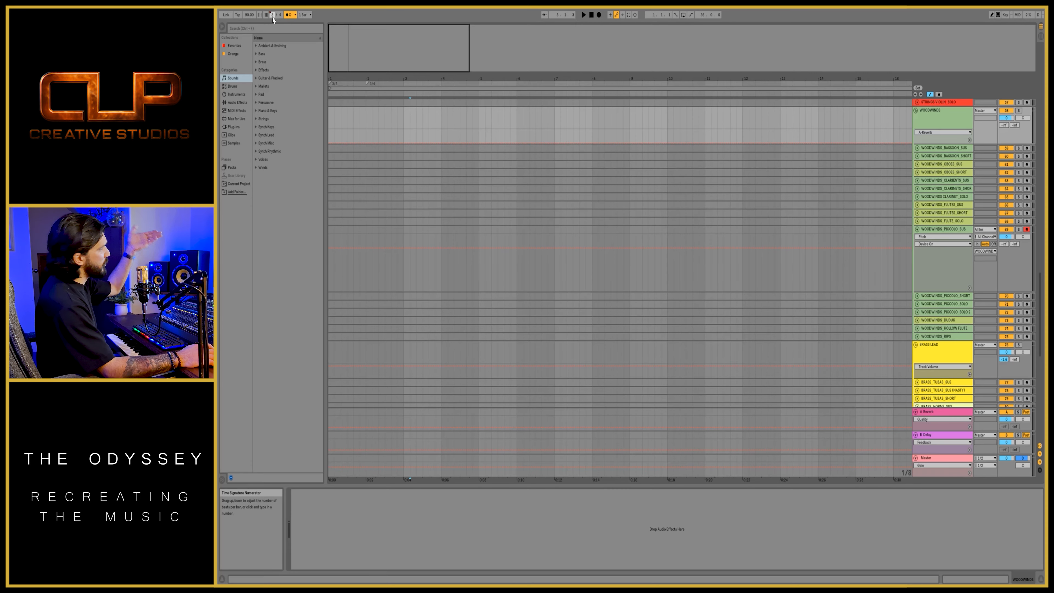
right_click(404, 84)
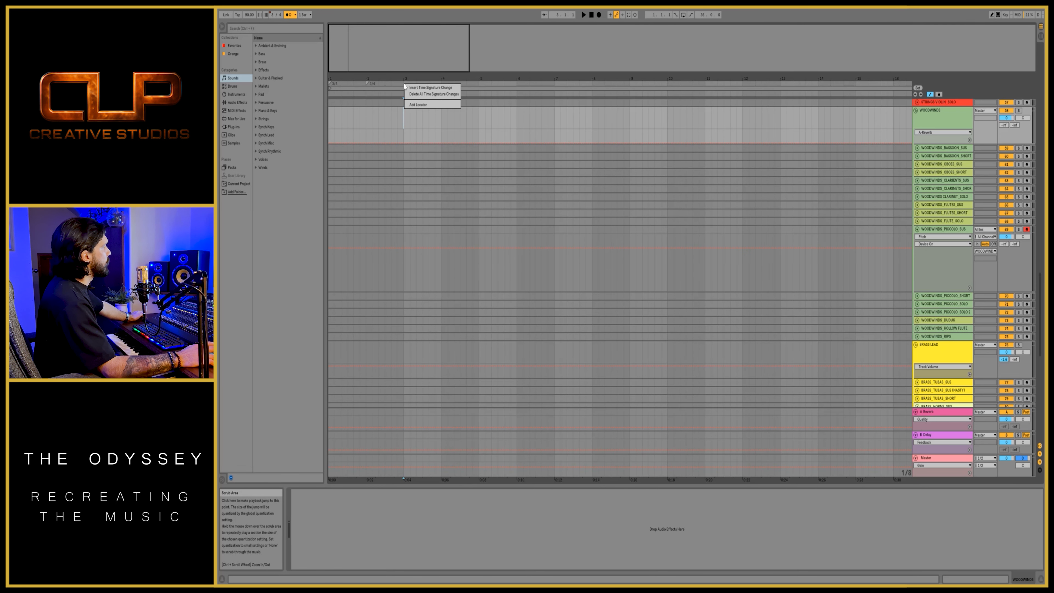
click(400, 104)
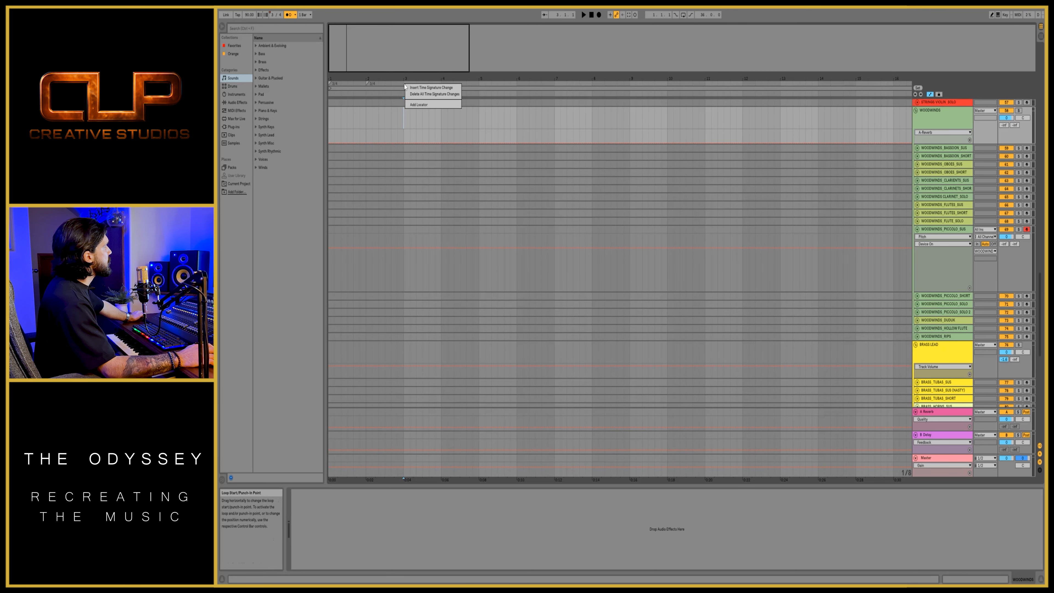
click(423, 89)
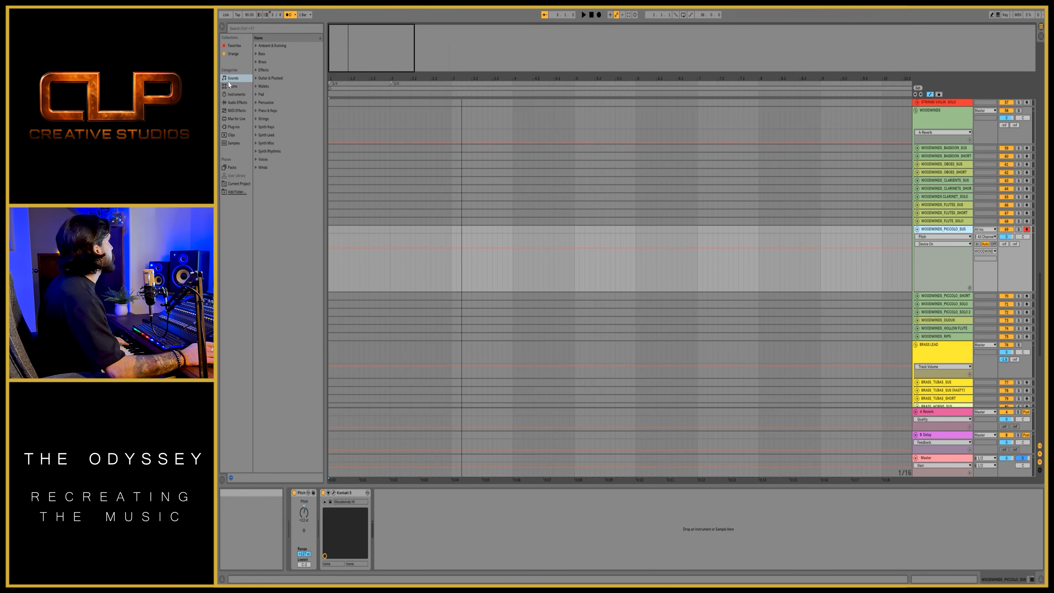
Record a MIDI performance of a slow melody over a held low C on the piccolo sustain track
click(599, 15)
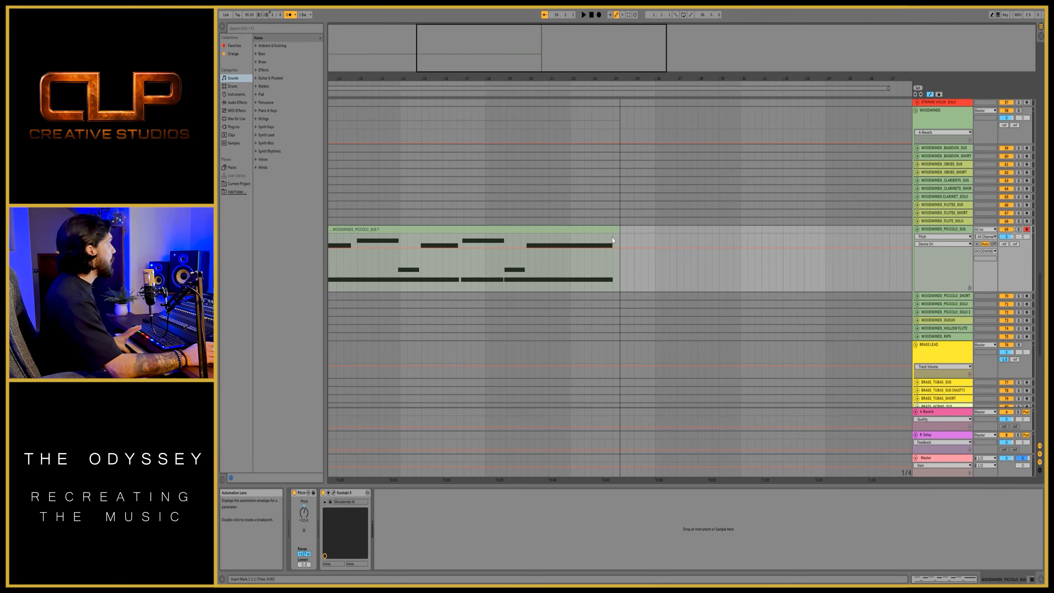
click(618, 238)
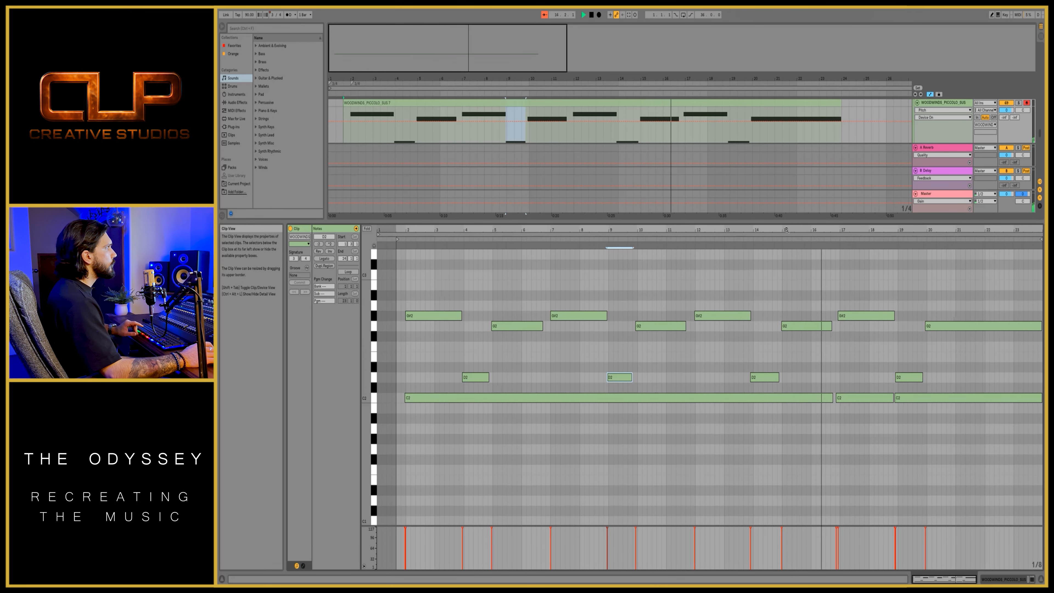
Delete all notes from bar 17 onward in the recorded piccolo clip
click(855, 315)
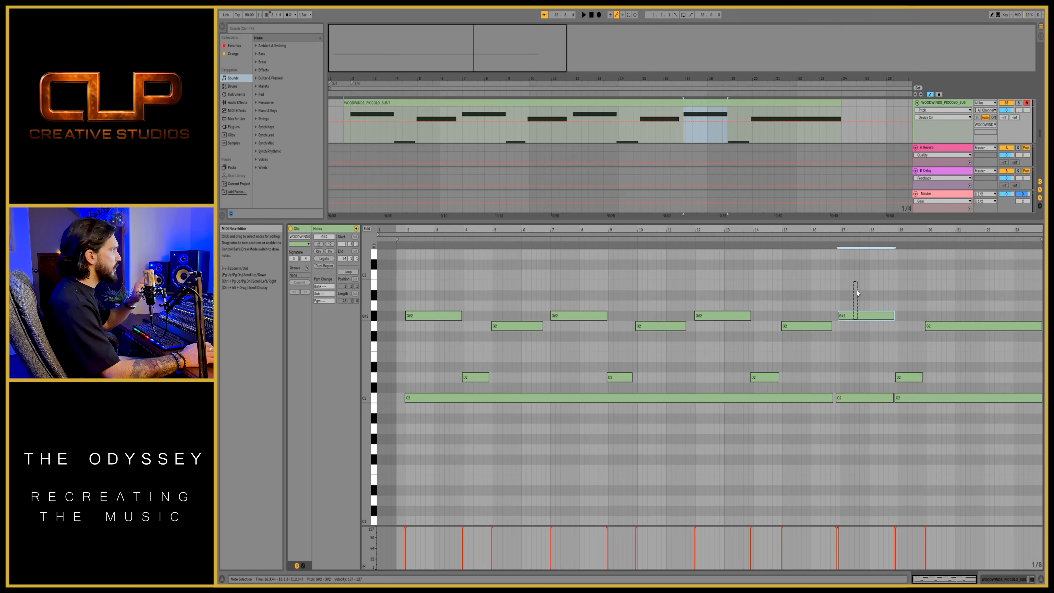
drag(857, 292, 962, 439)
key(Delete)
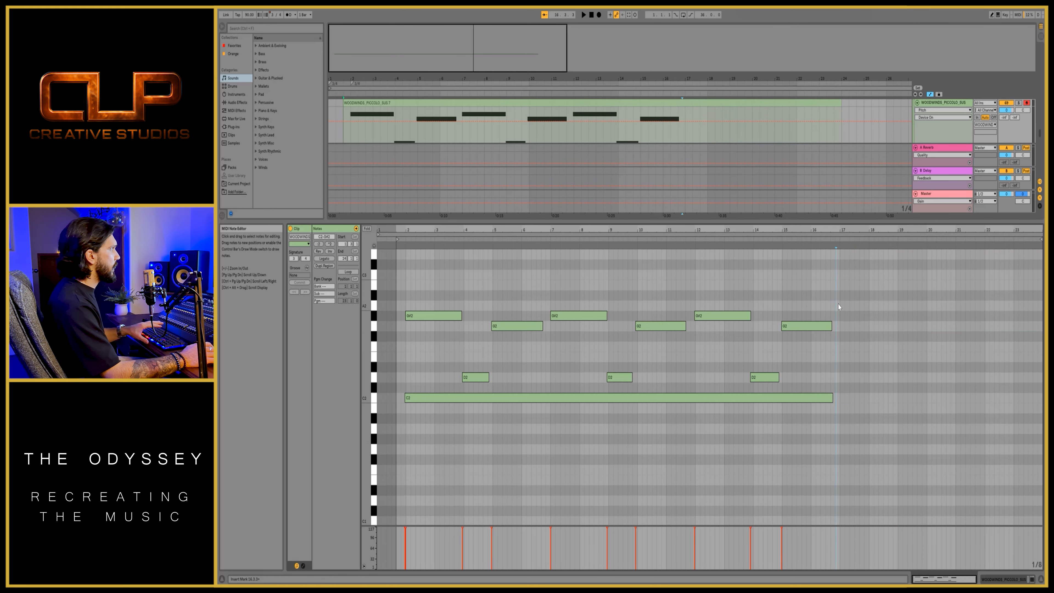
Copy all remaining notes of the piccolo clip so that the copied phrase starts at bar 17
drag(812, 284, 405, 498)
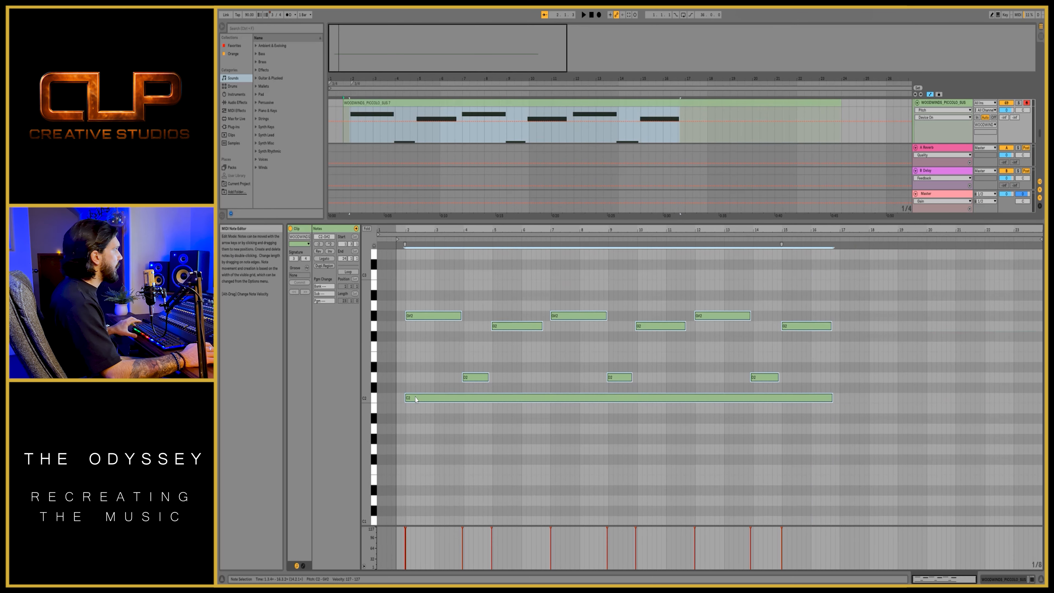
drag(416, 399, 851, 402)
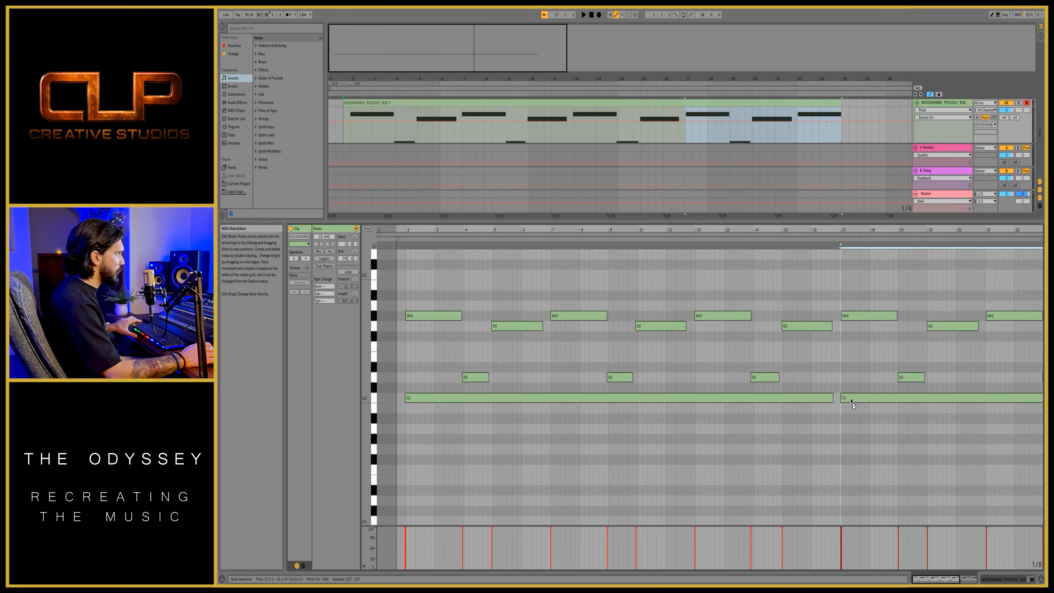
click(857, 328)
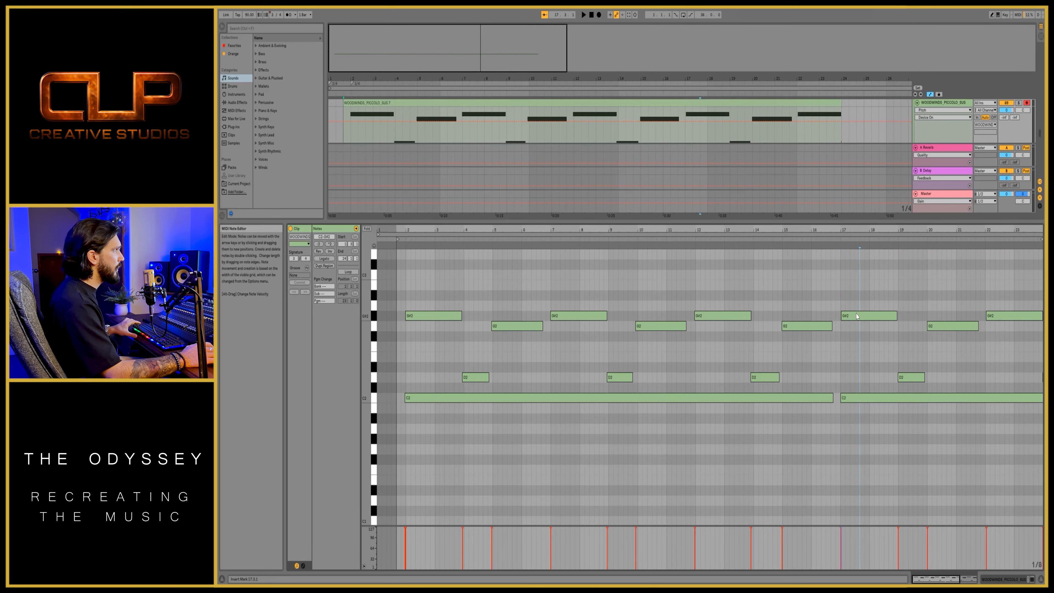
Copy the melody note at bar 17 down to F, lengthen it to bar 20, and extend the D note at bar 19 to about bar 22
drag(855, 316, 856, 346)
click(840, 238)
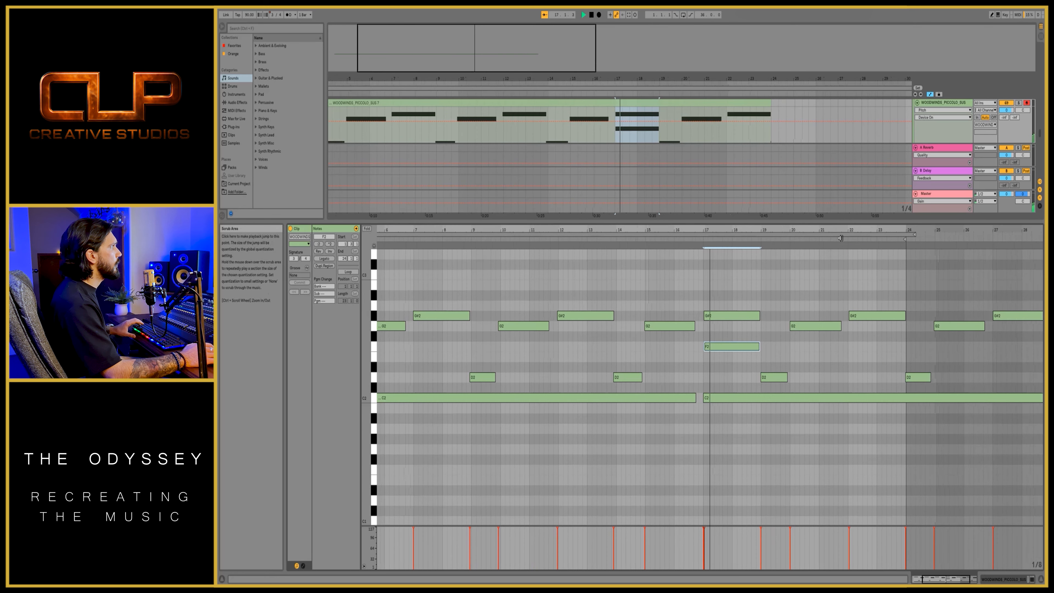
click(748, 349)
drag(744, 349, 835, 382)
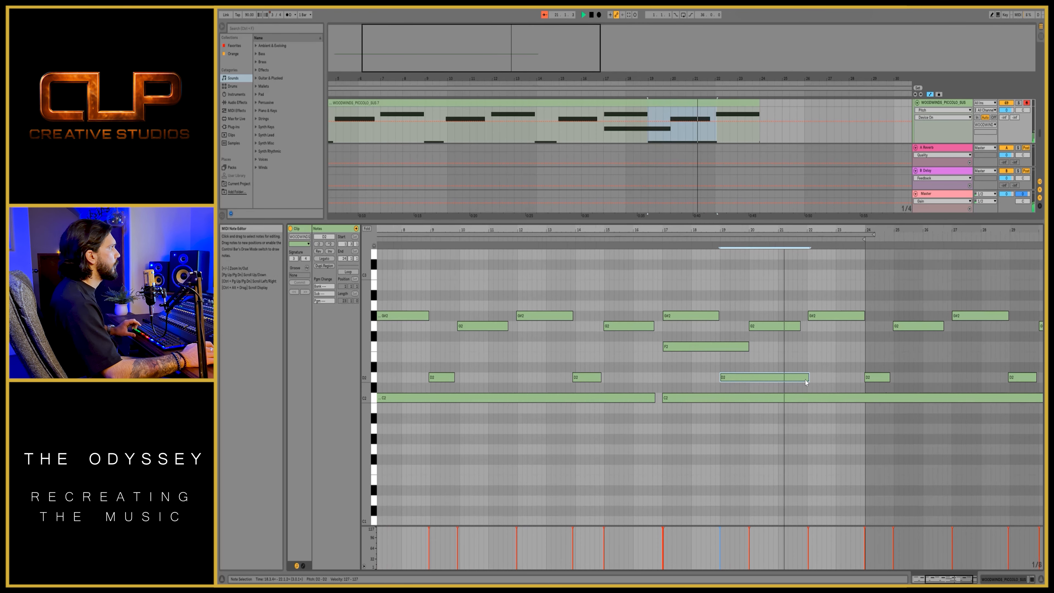
drag(814, 378, 803, 377)
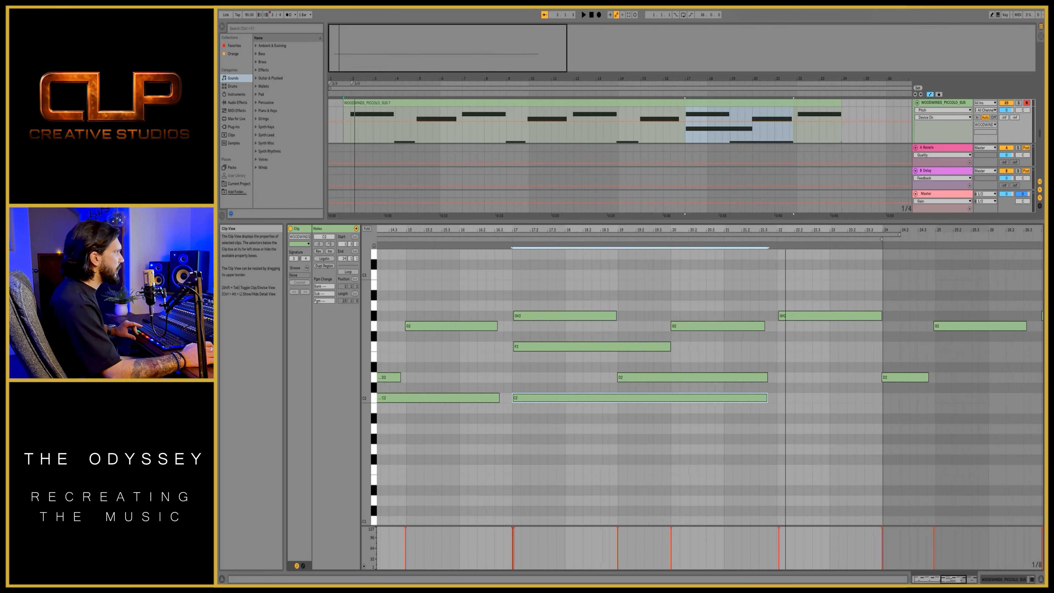
Extend the end of the held C note to just before bar 22 and repeat the bar 17 phrase at bars 22 and 27
scroll(792, 374, up, 2)
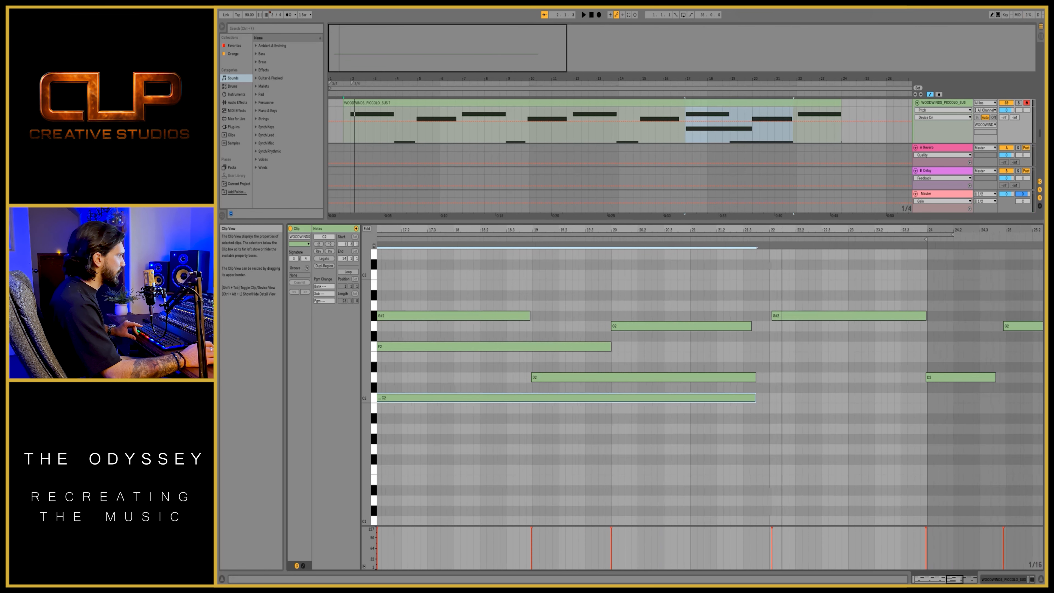
drag(755, 399, 760, 401)
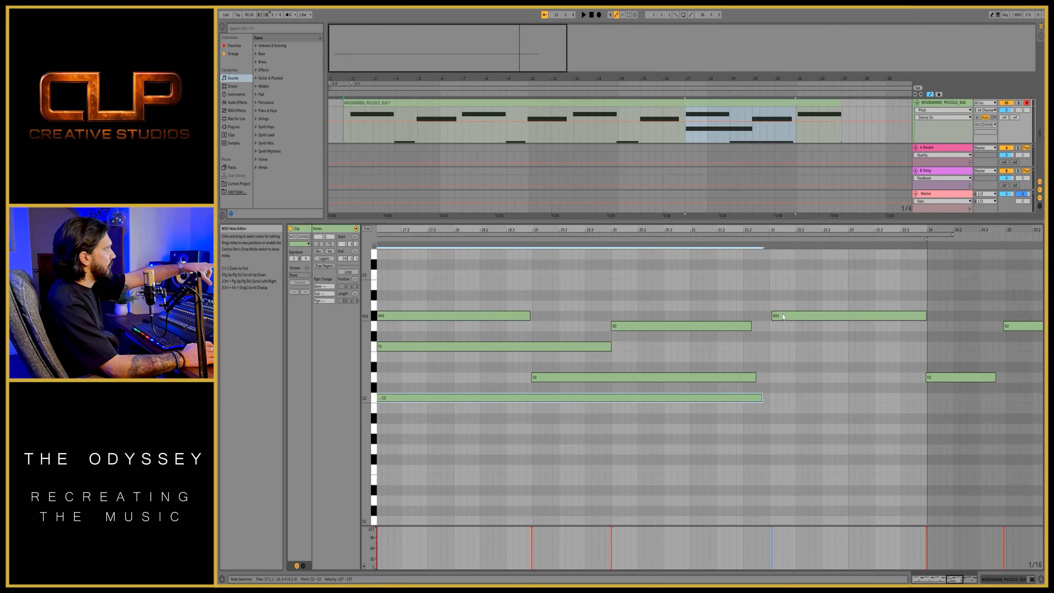
click(745, 328)
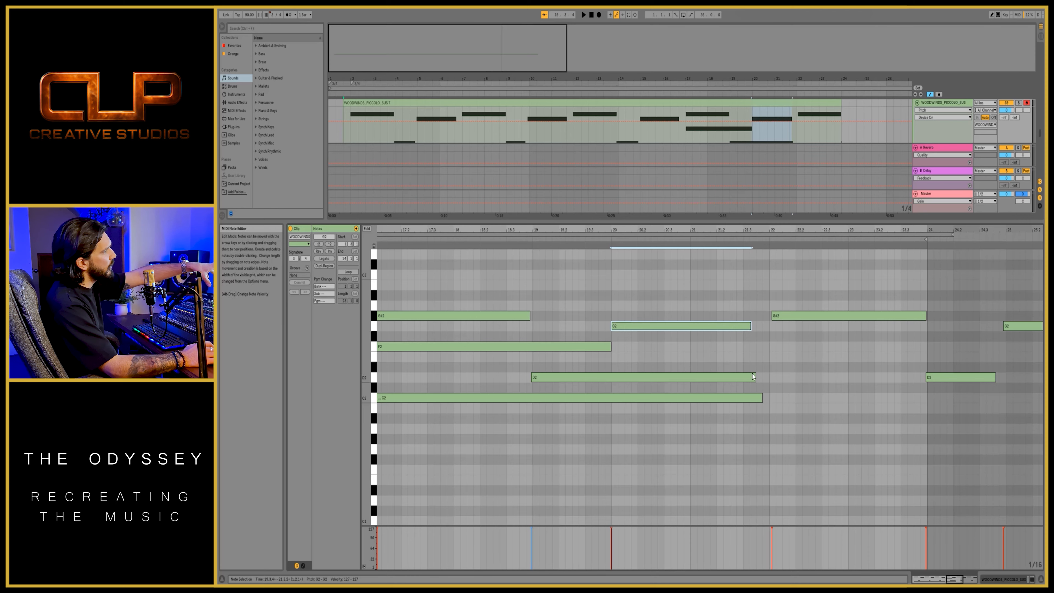
drag(746, 324, 759, 432)
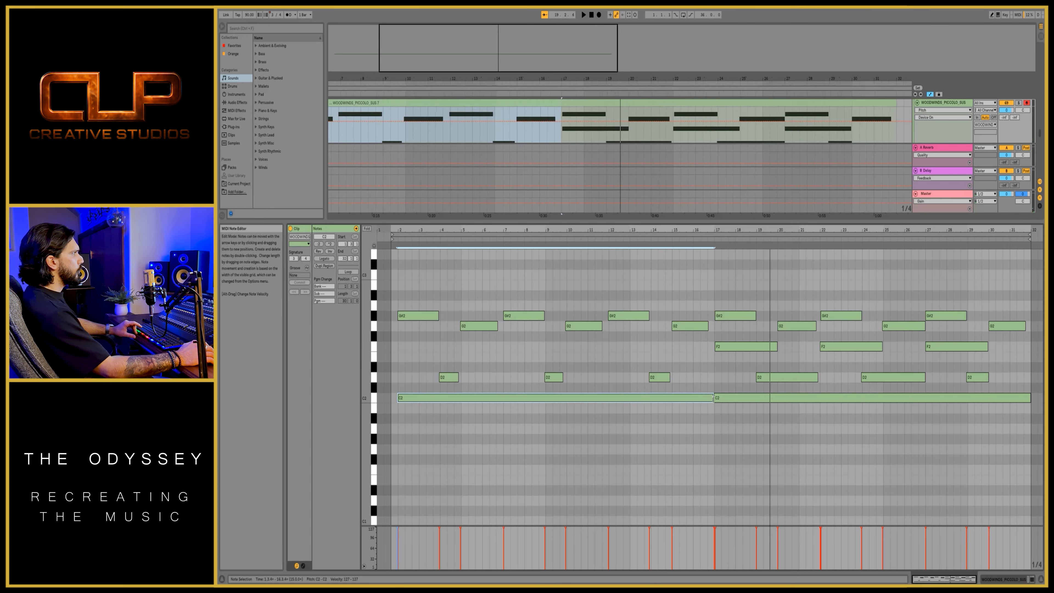
Stretch the first held C note over the second one so that a single drone spans the whole passage
click(713, 398)
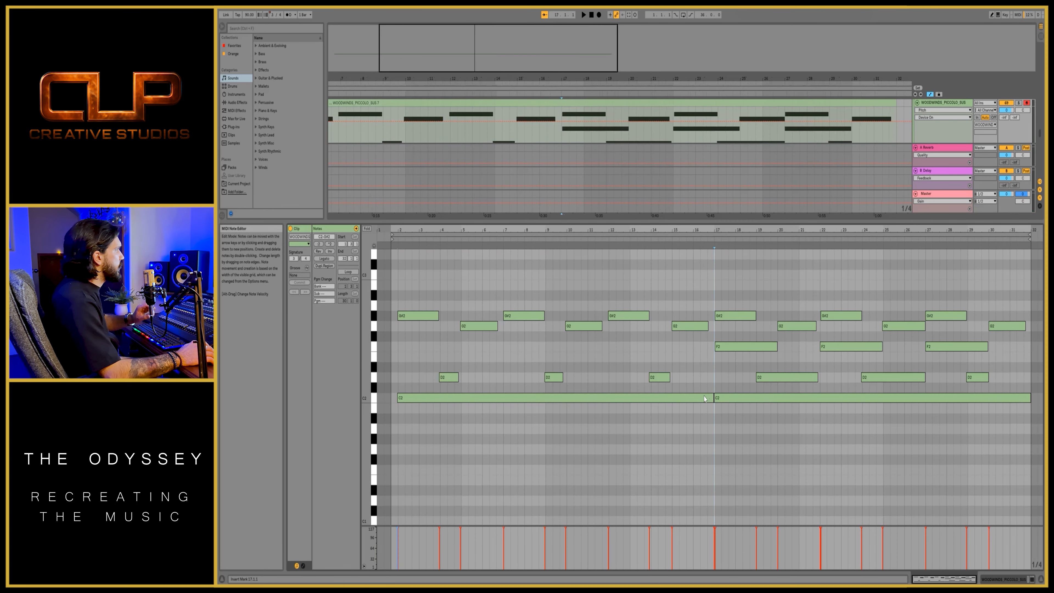
drag(713, 397, 1030, 397)
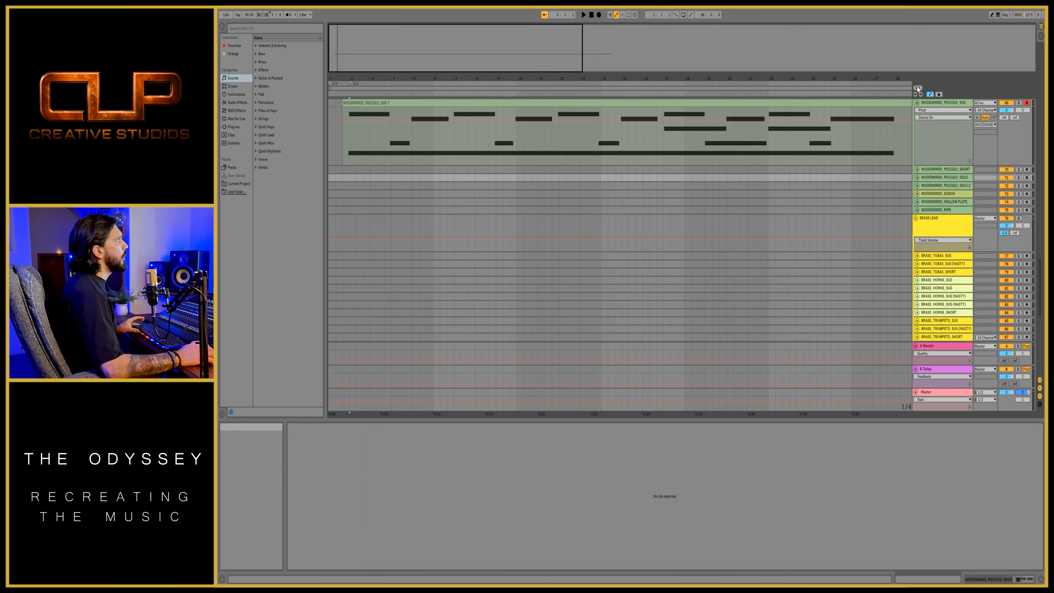
Add a locator named START at bar 2 and another named EPIC at bar 28
click(918, 91)
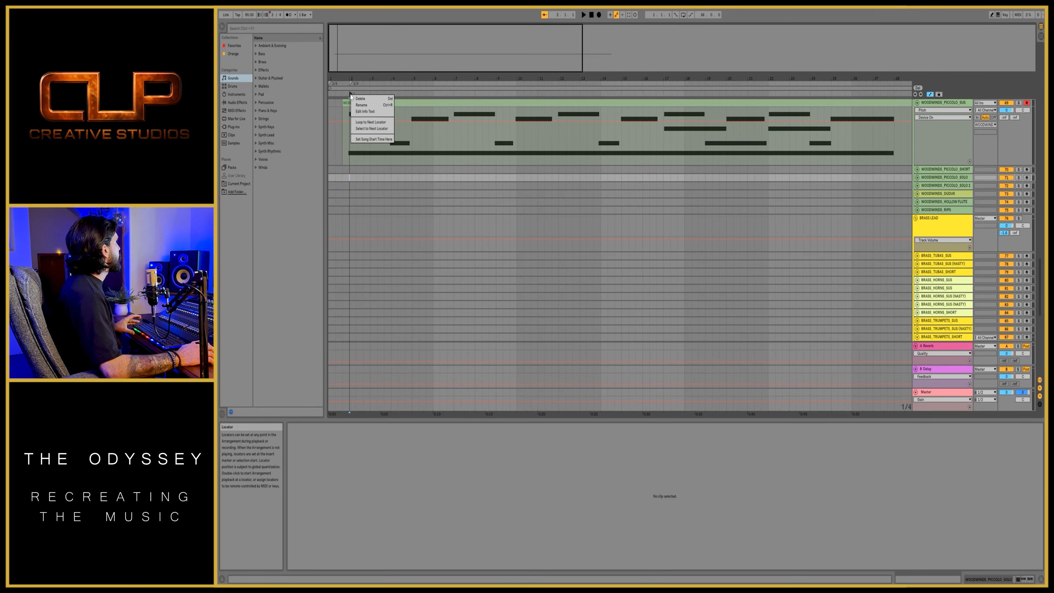
click(360, 105)
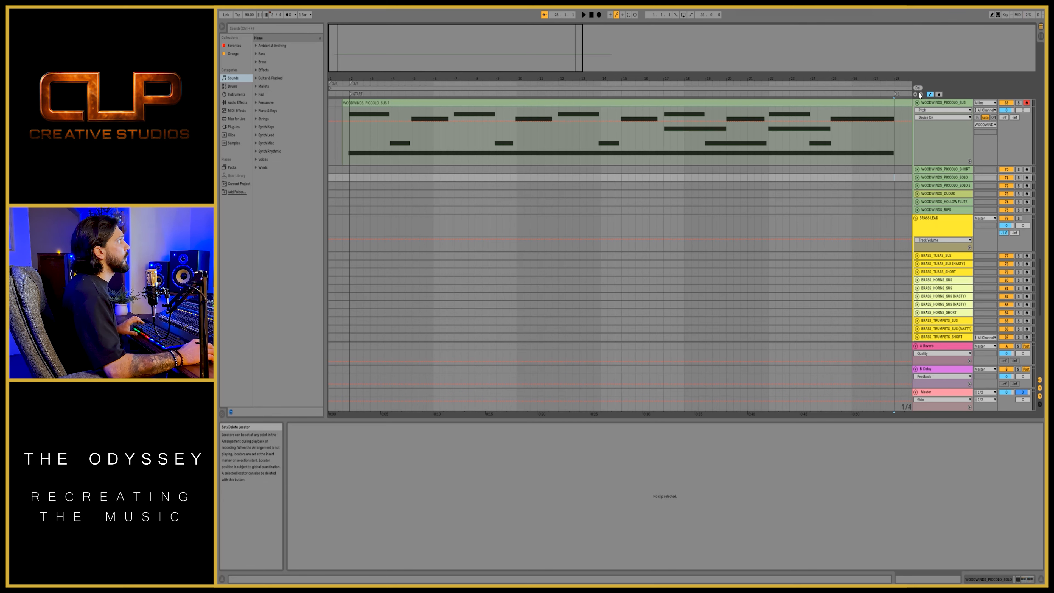
right_click(898, 96)
click(907, 103)
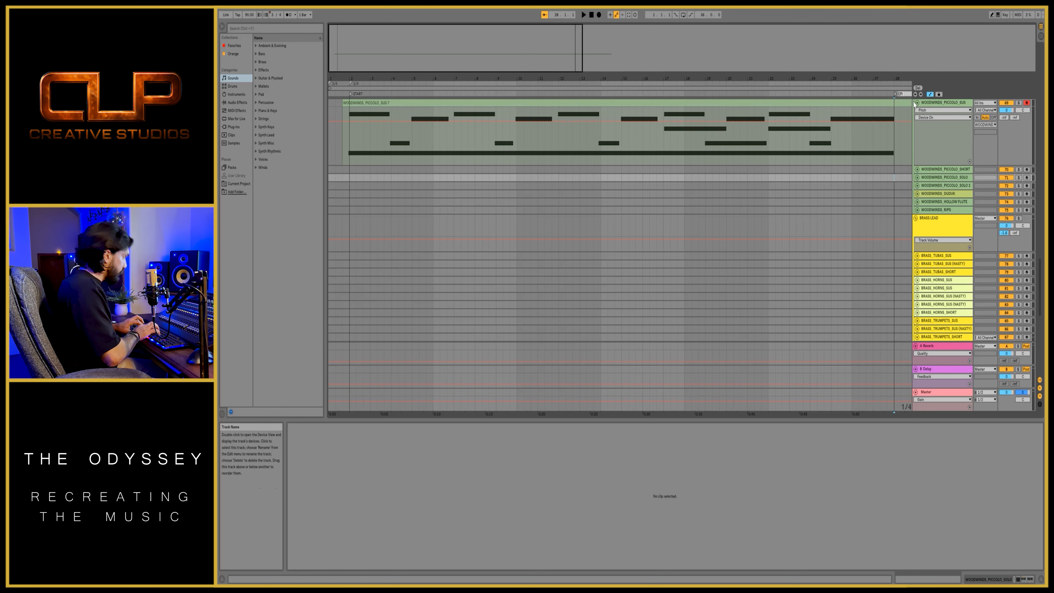
Rename the lower of the two recorded drum tracks as a DRUMS Rhythm track and disarm it for recording
drag(851, 79, 850, 42)
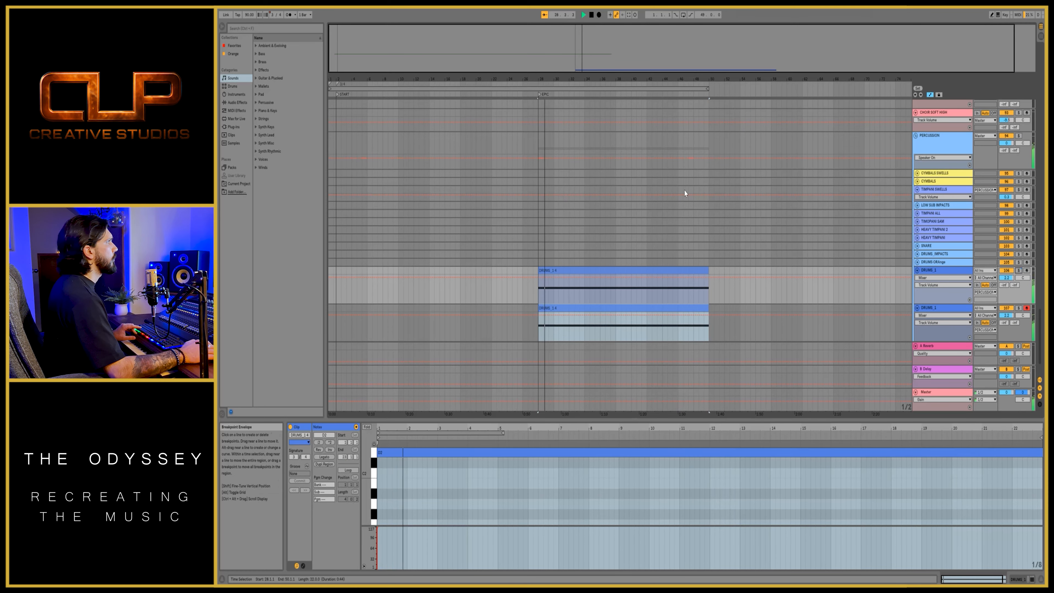
right_click(935, 309)
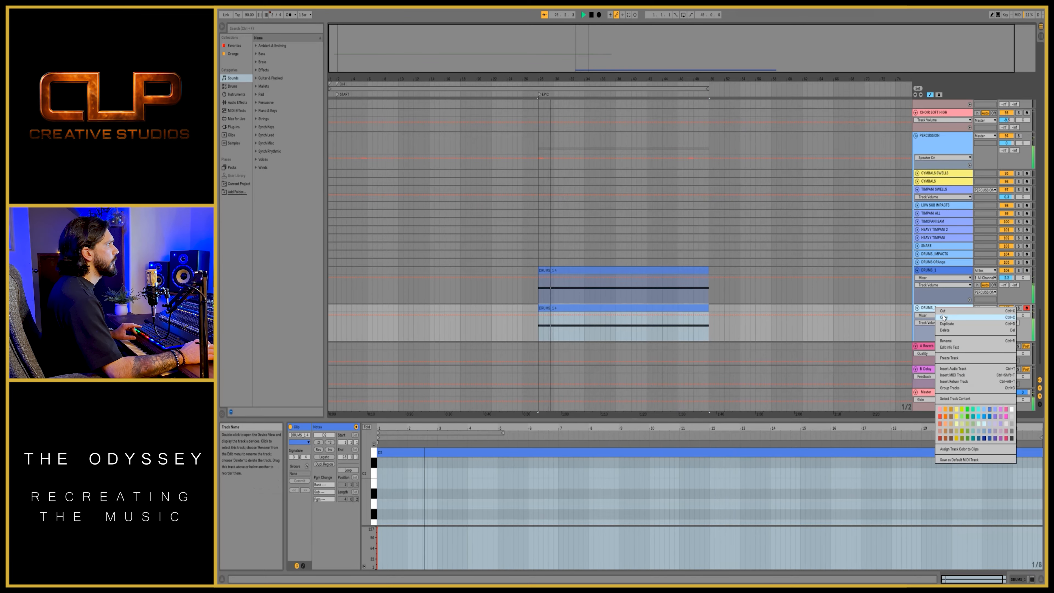
click(951, 341)
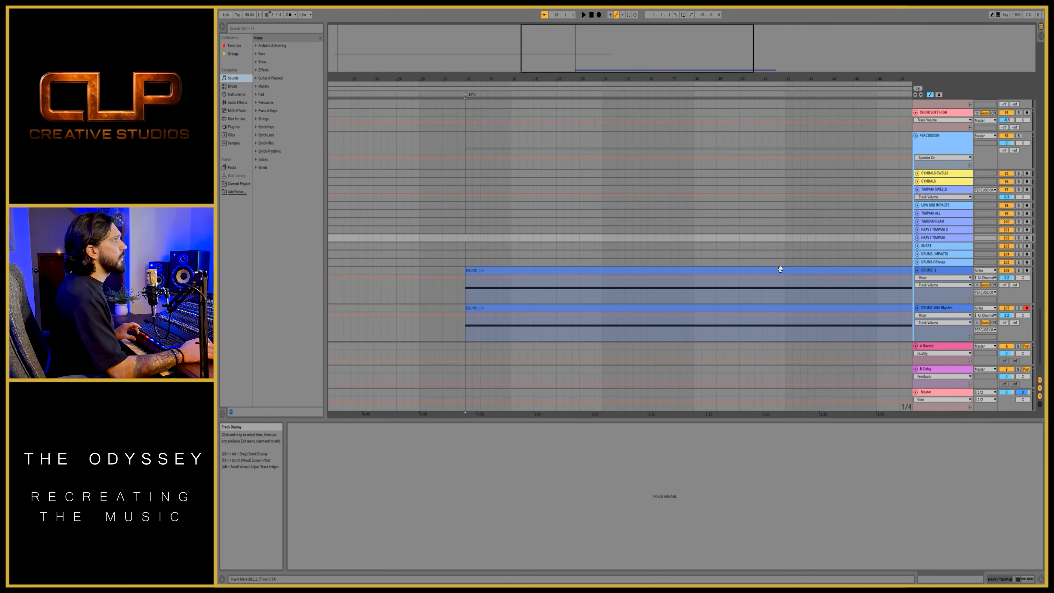
click(1027, 308)
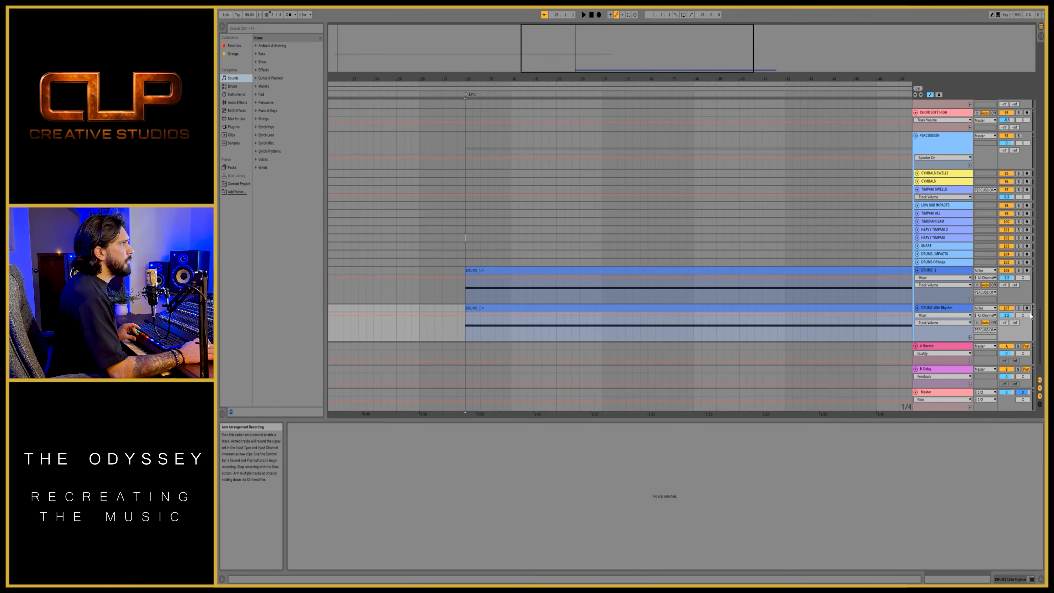
Insert a new MIDI track directly below the sub bass track at the beginning of the track list
drag(1040, 334, 1038, 62)
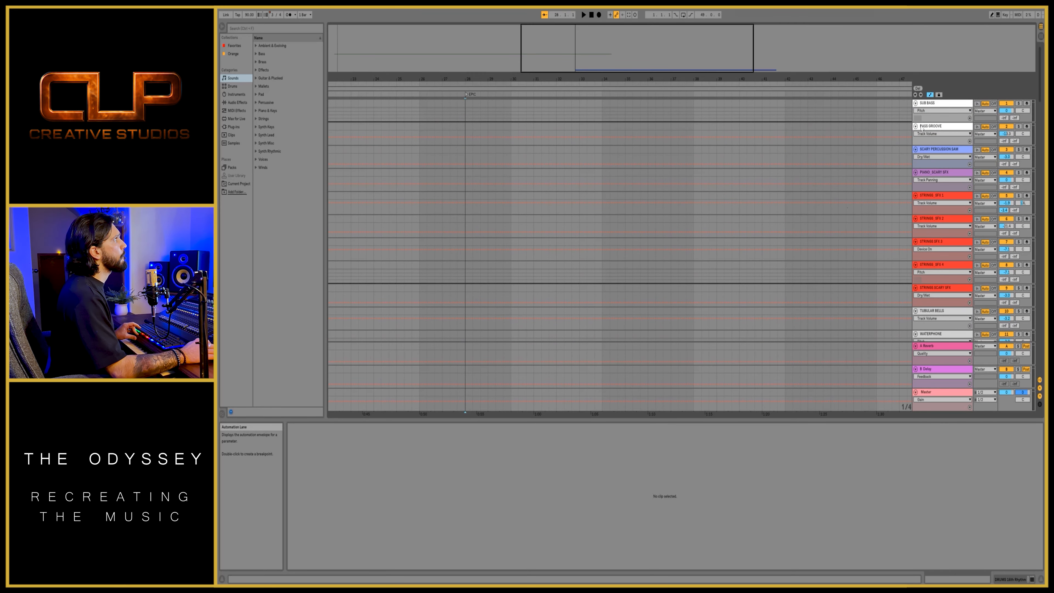
right_click(936, 103)
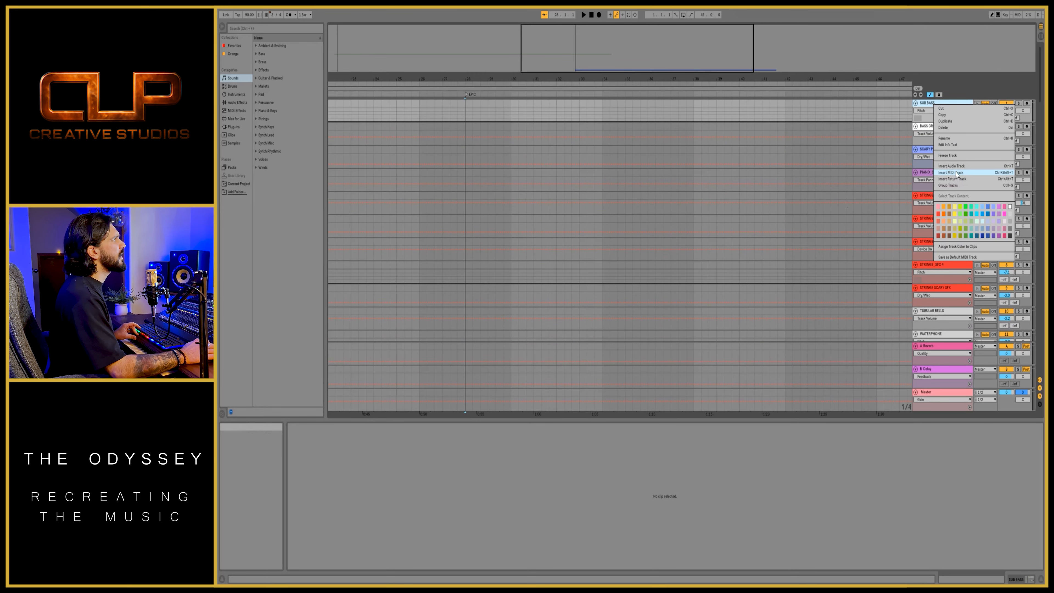
click(956, 173)
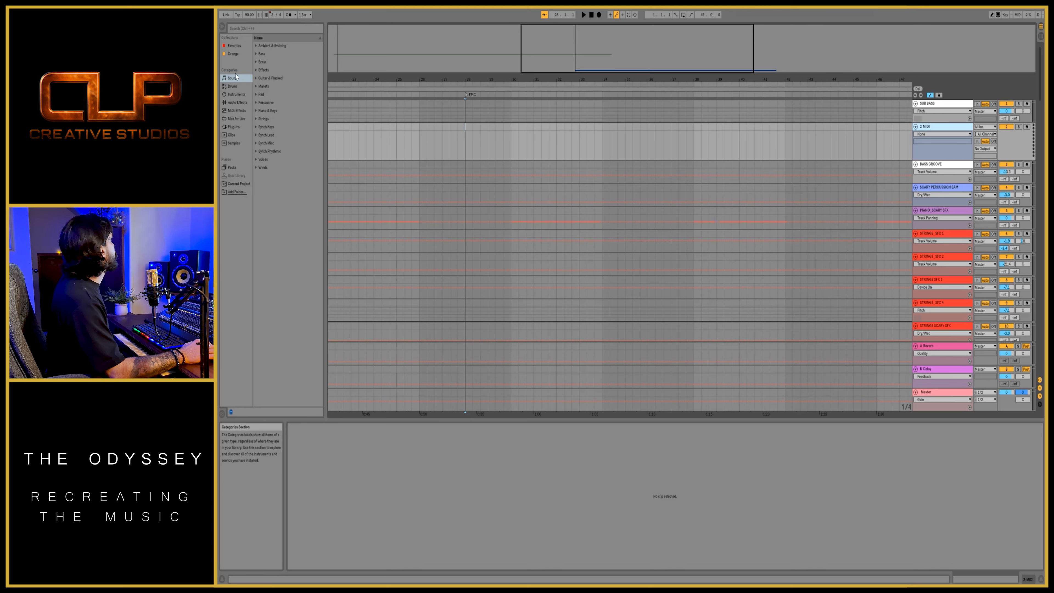
Load the Grand Piano preset from the Piano & Keys sounds onto the new MIDI track
click(233, 78)
click(270, 110)
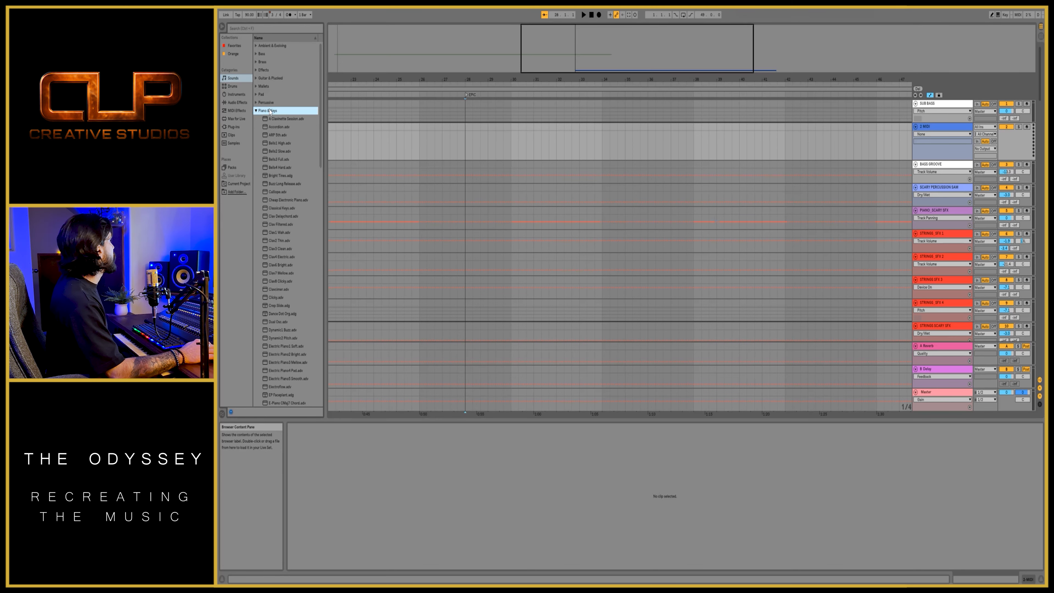
scroll(281, 215, down, 8)
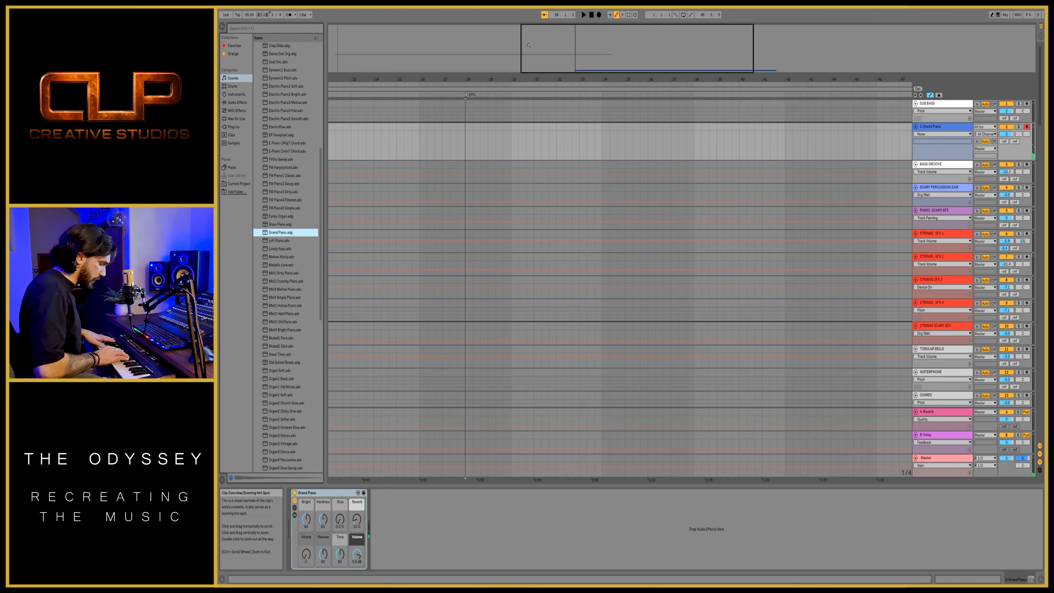
Record a new MIDI part on the Grand Piano track starting at the EPIC locator at bar 28
click(599, 15)
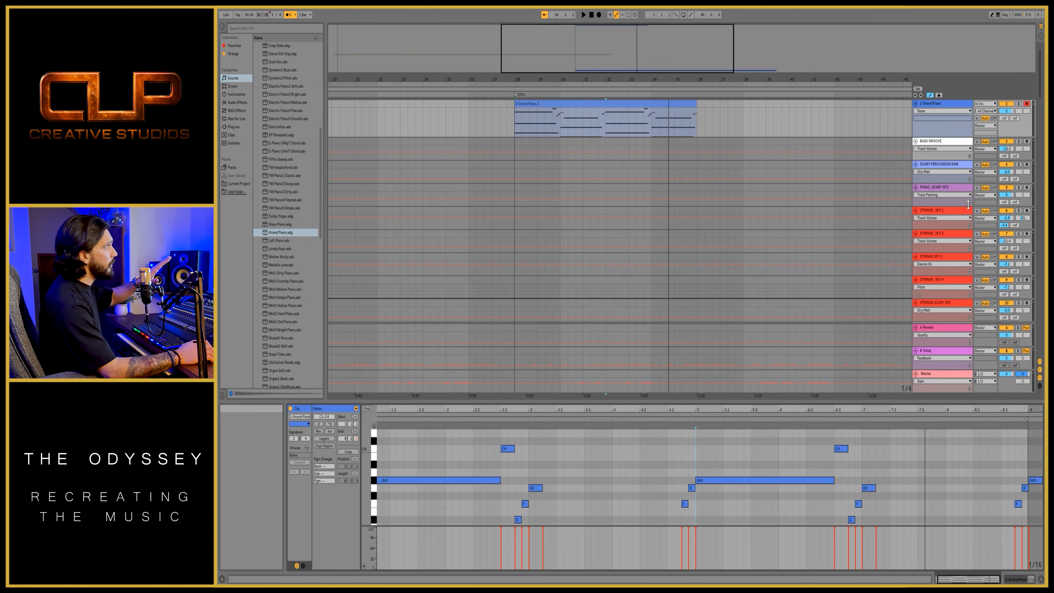
scroll(968, 204, up, 1)
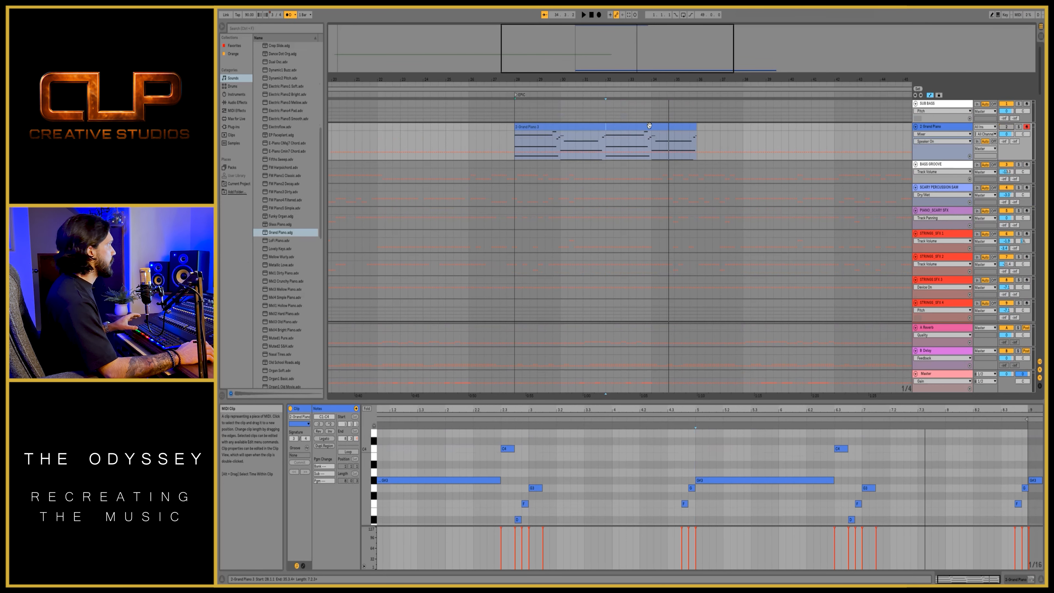
key(space)
Play back the low sustained notes of the piano part copied to the STRINGS BASSES_SUS track
scroll(686, 229, down, 15)
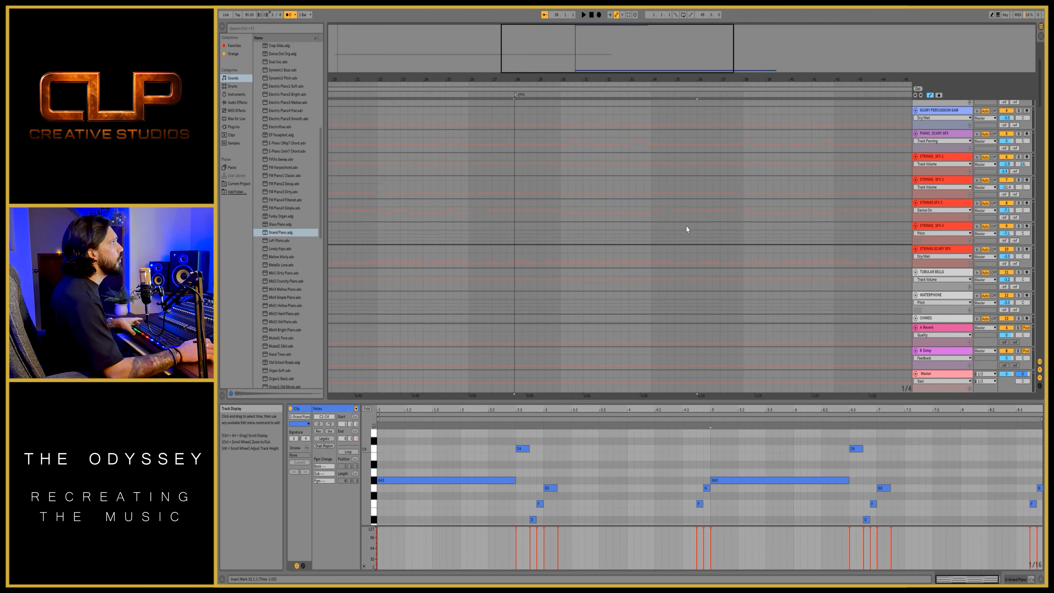
scroll(687, 229, down, 15)
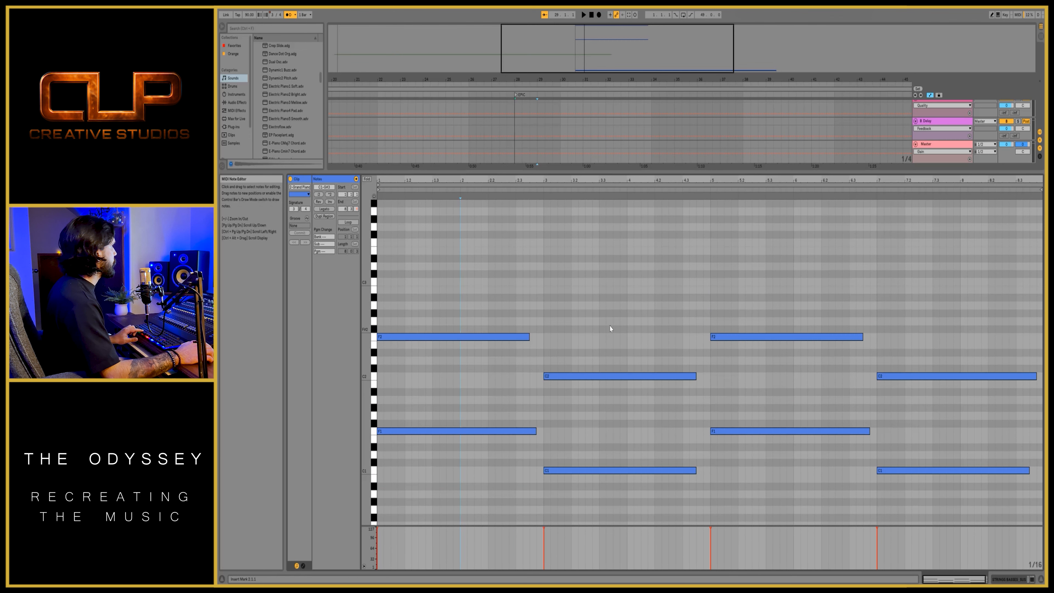
key(space)
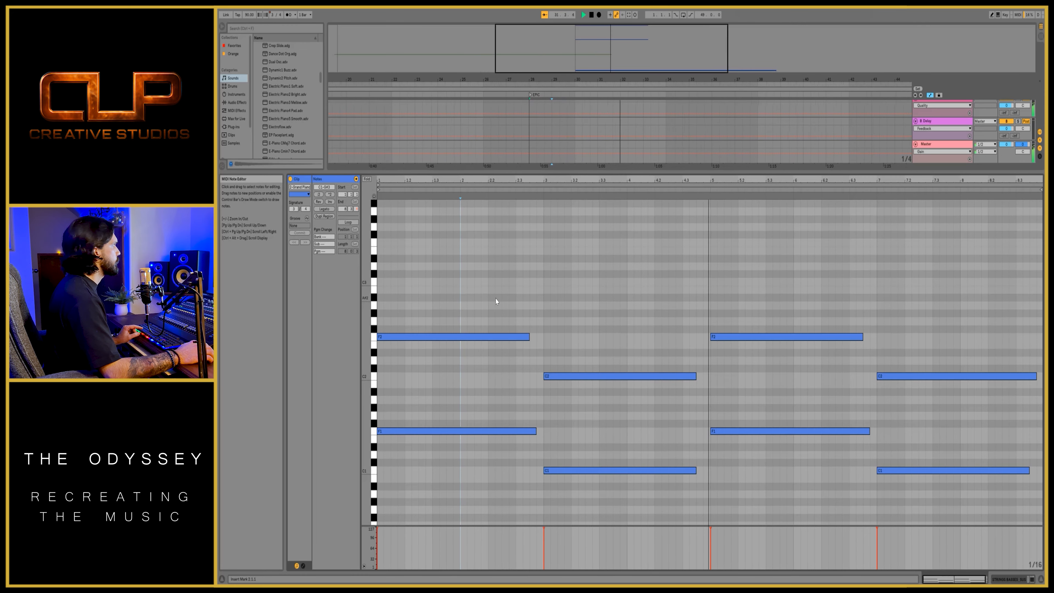
drag(496, 298, 481, 480)
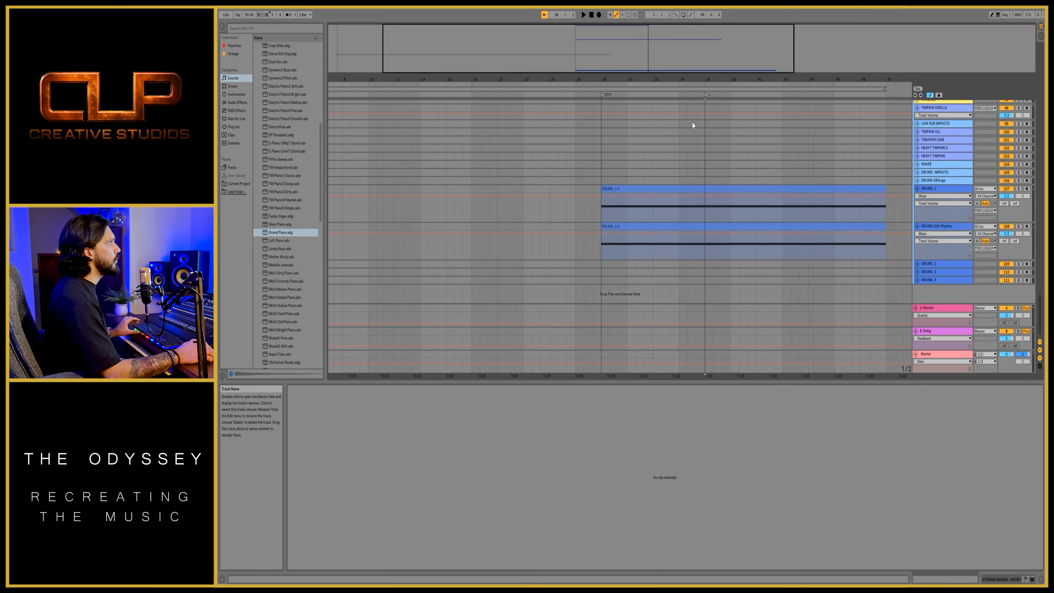
Select the DRUMS_1 track and the DRUMS 16th Rhythm track together
click(930, 218)
click(929, 226)
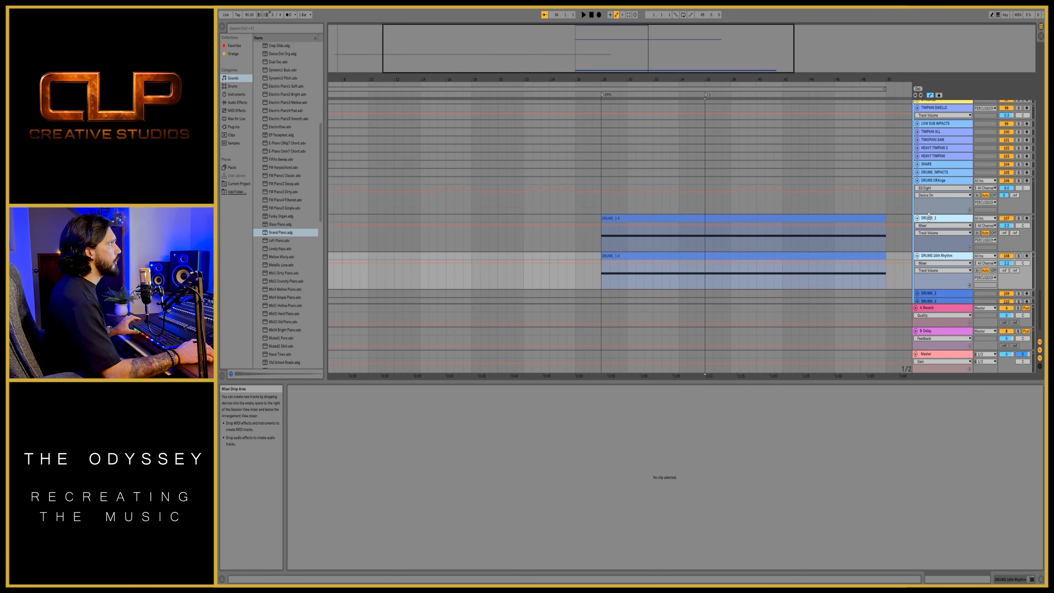
drag(925, 192, 929, 262)
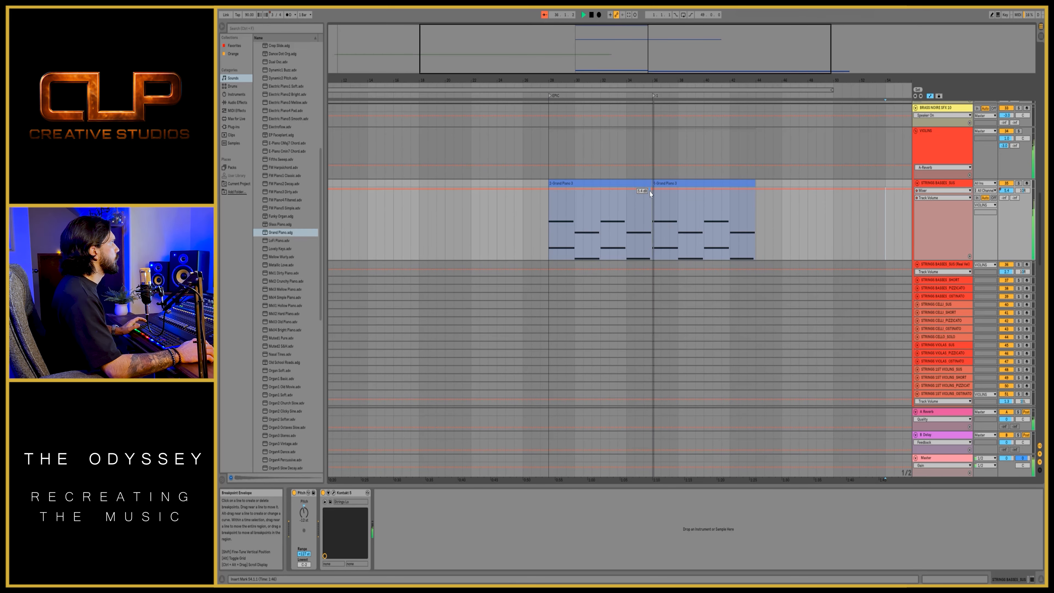
Lower the track volume automation over the first of the two STRINGS BASSES_SUS clips and stop playback
drag(628, 196, 627, 205)
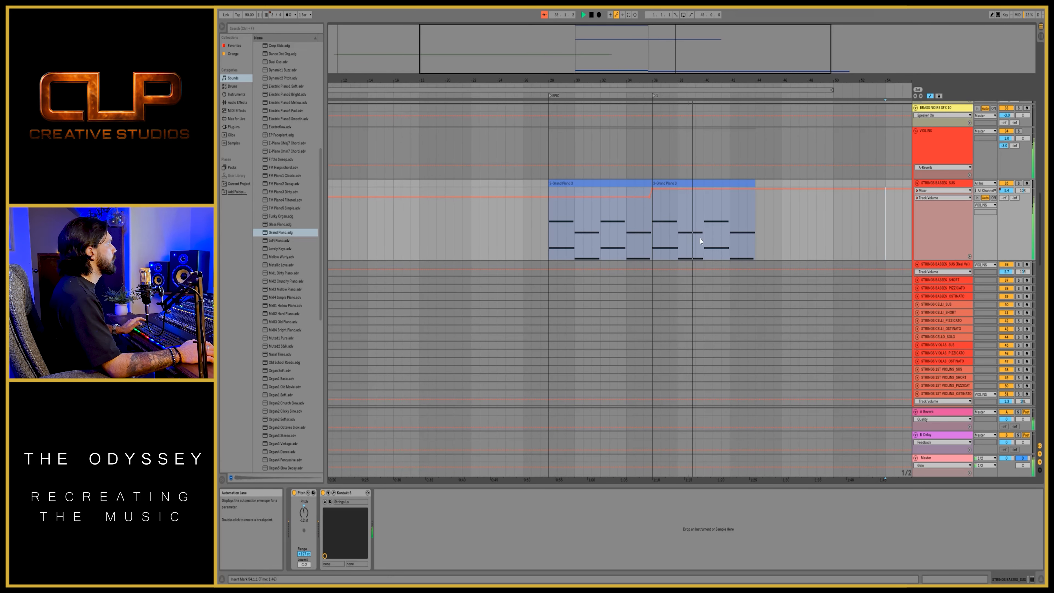
click(842, 234)
key(space)
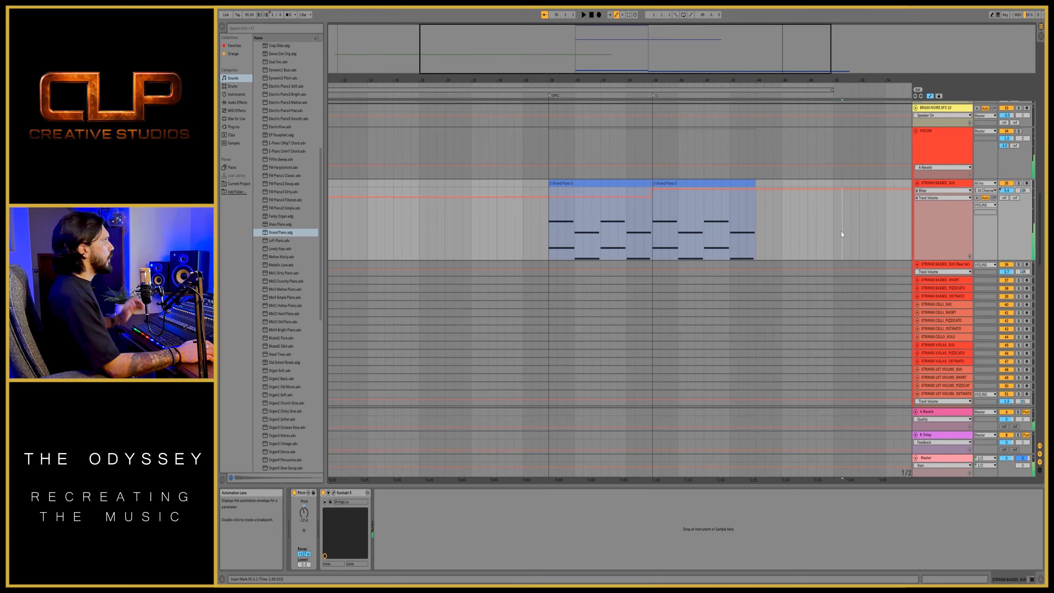
Copy the recorded Grand Piano clip onto the WOODWINDS_BASSOON_SUS track at the EPIC locator at bar 28
scroll(1039, 234, up, 15)
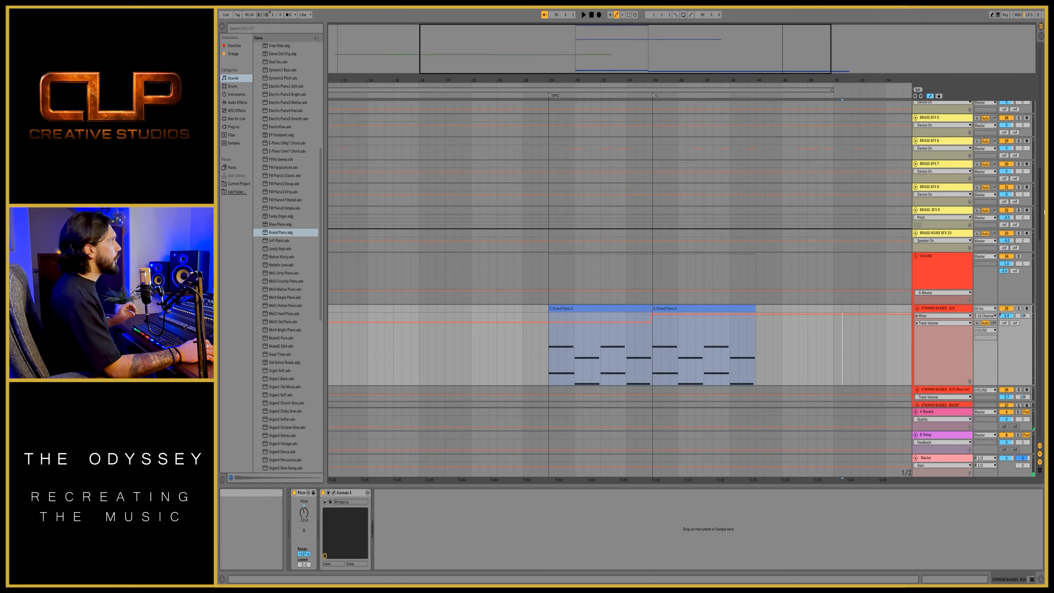
click(608, 134)
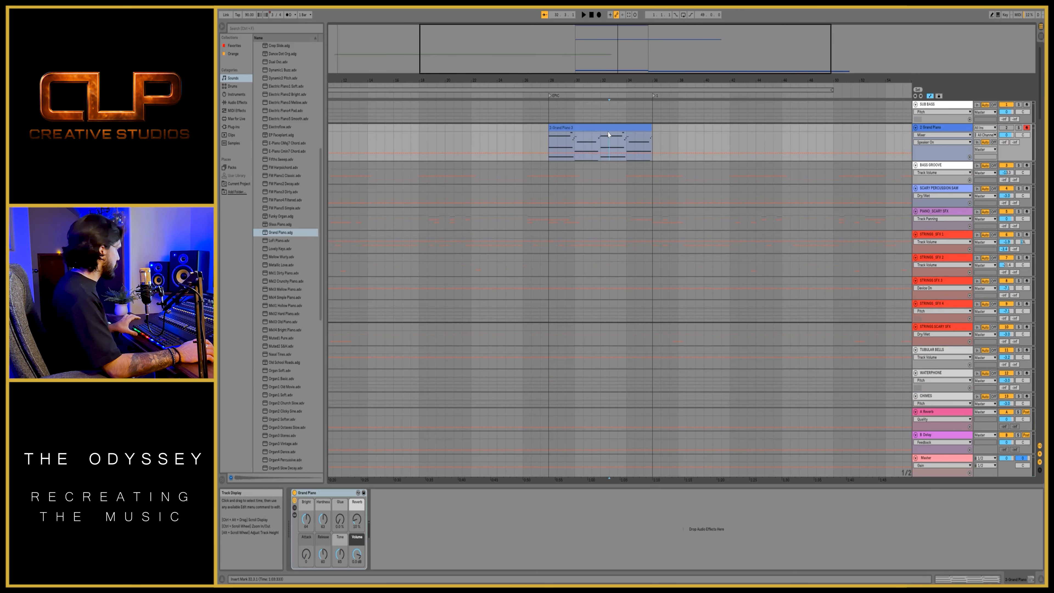
click(616, 130)
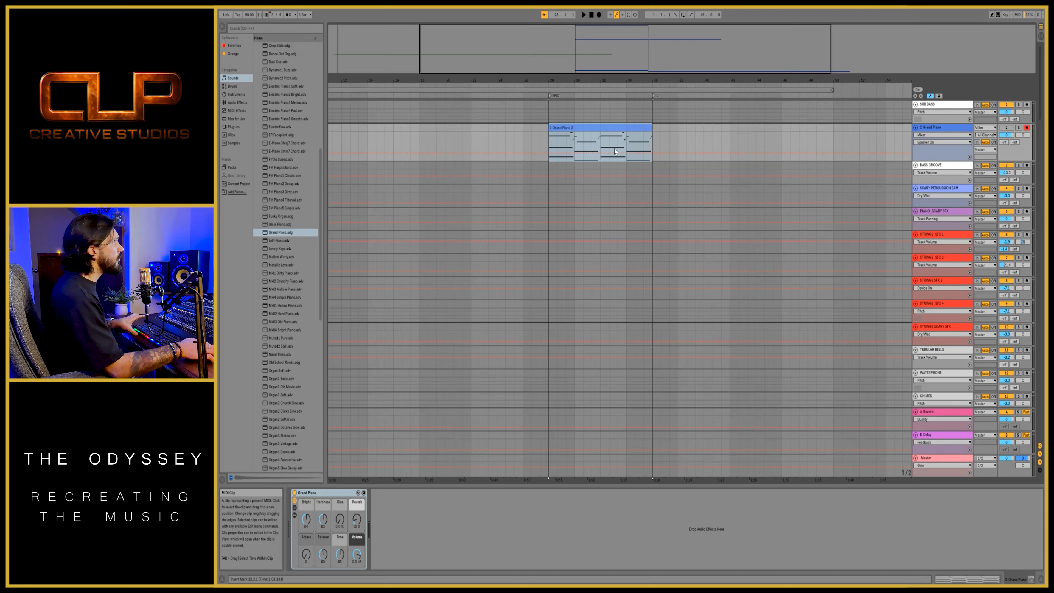
scroll(661, 285, down, 18)
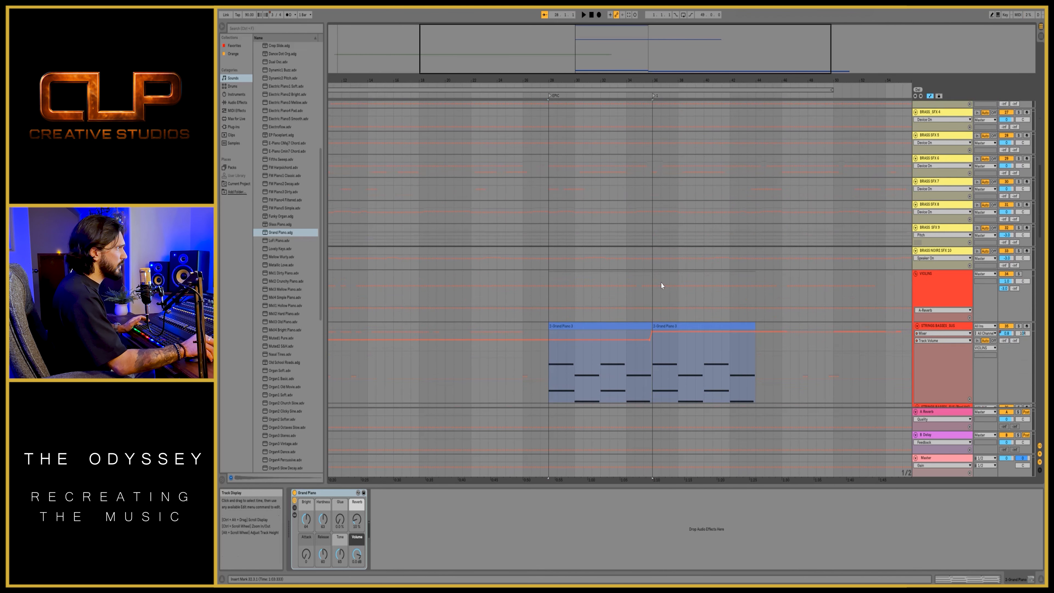
scroll(661, 286, down, 10)
drag(604, 263, 549, 271)
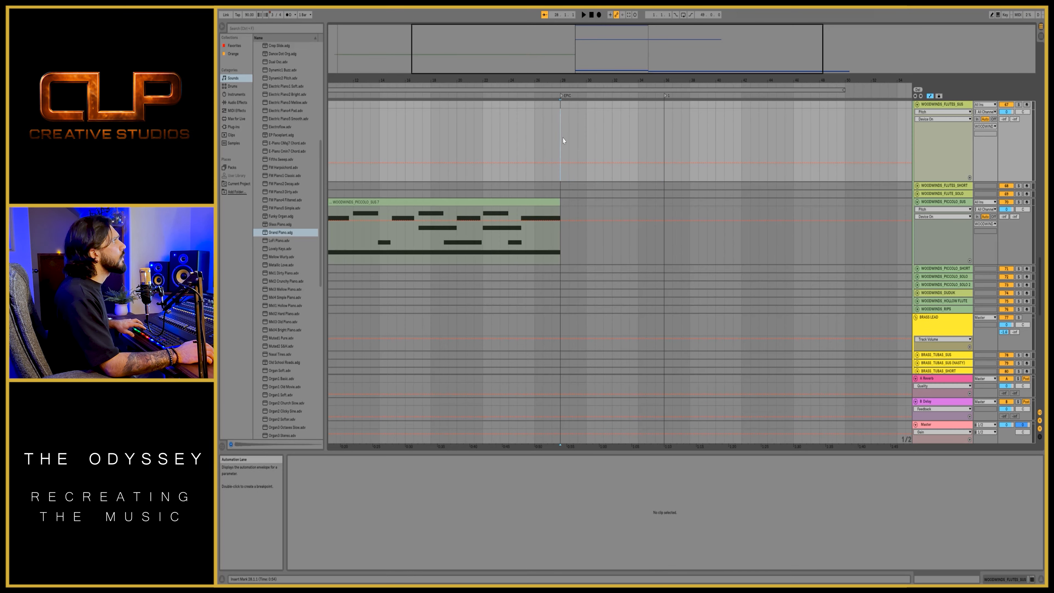
scroll(731, 209, up, 1)
scroll(731, 210, down, 7)
scroll(732, 209, up, 6)
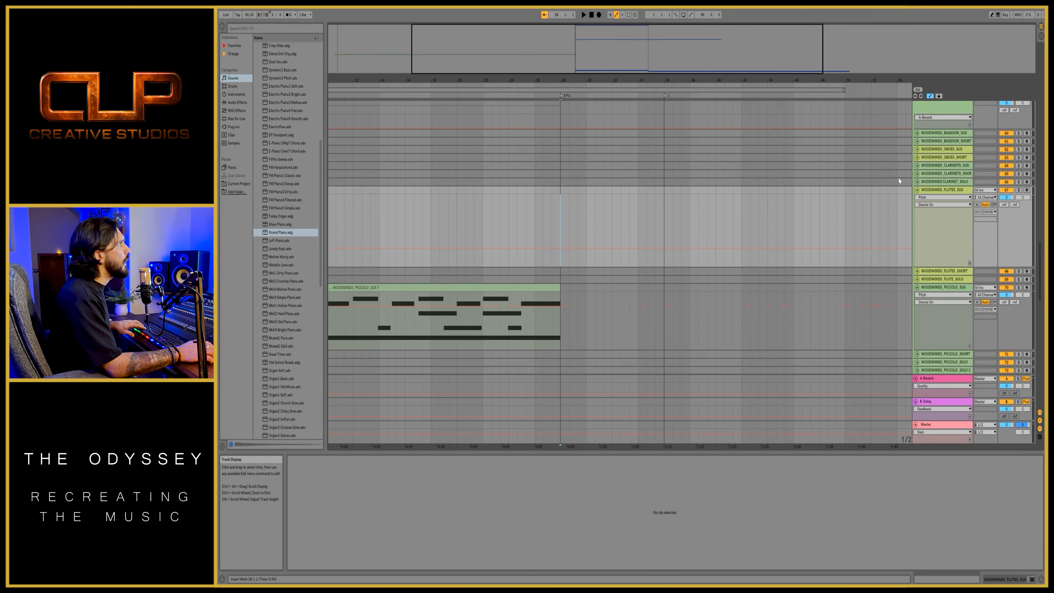
scroll(951, 154, up, 2)
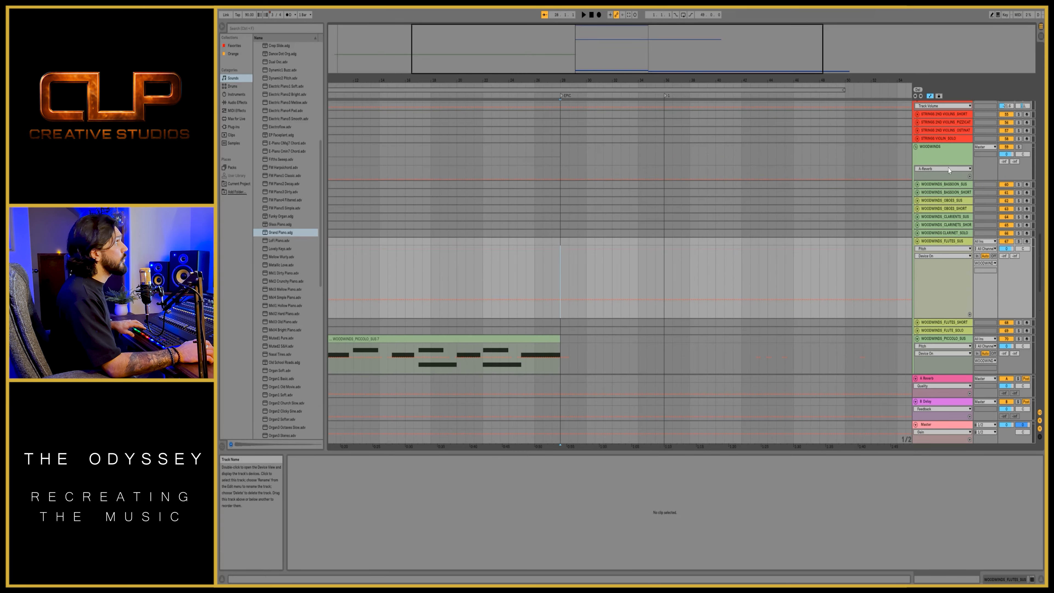
click(956, 187)
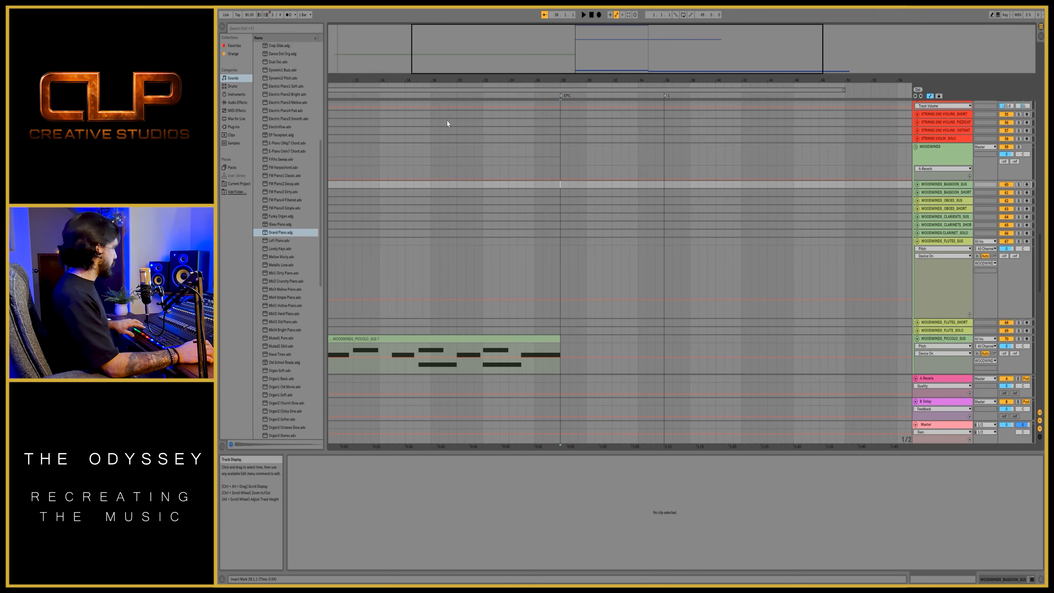
key(ctrl+v)
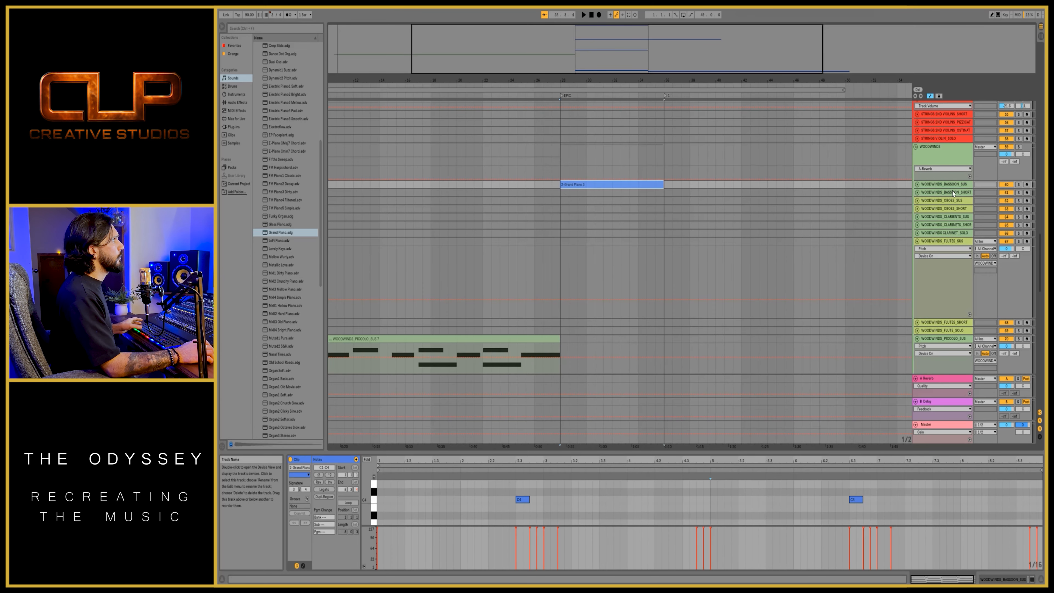
Audition the bassoon part with its track enlarged, and copy the two clips to the WOODWINDS_OBOES_SUS track
key(space)
drag(943, 188, 943, 295)
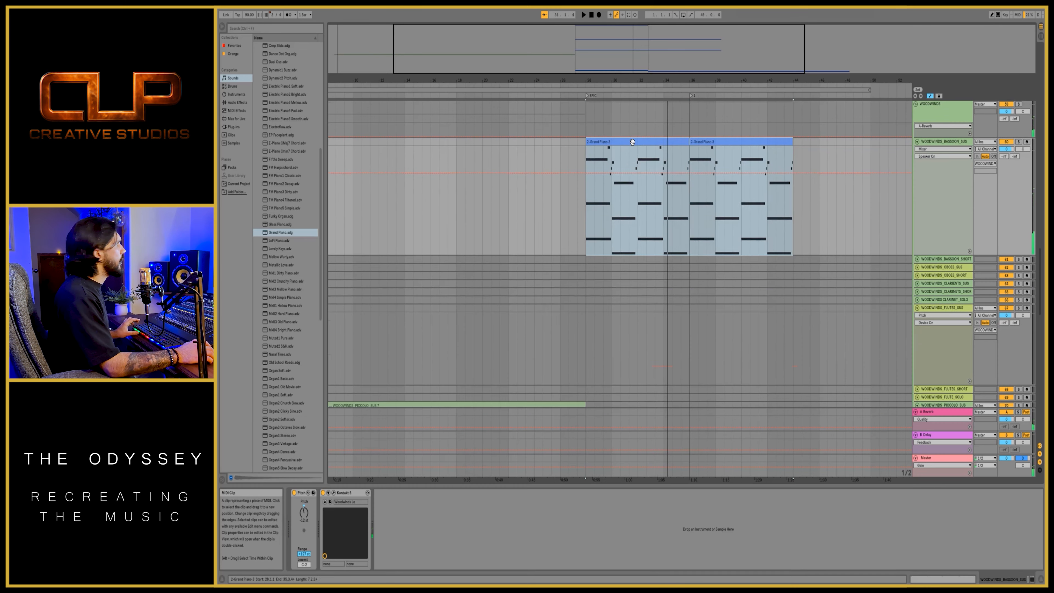
drag(632, 142, 631, 269)
Delete the lower sustained notes from the WOODWINDS_OBOES_SUS clip, keeping the melody, and shrink the note editor
drag(375, 485, 854, 409)
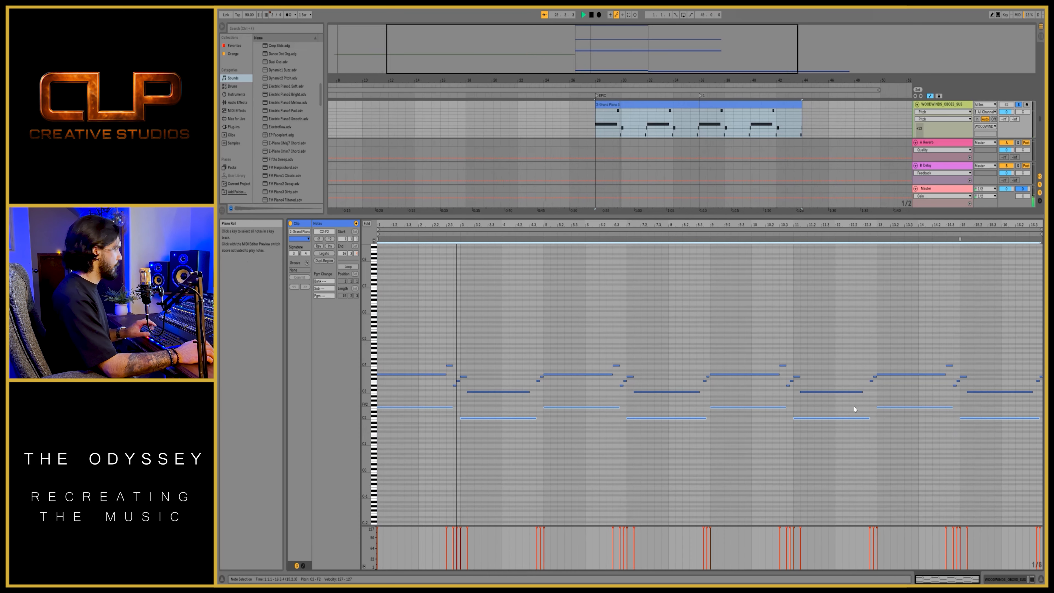
key(Delete)
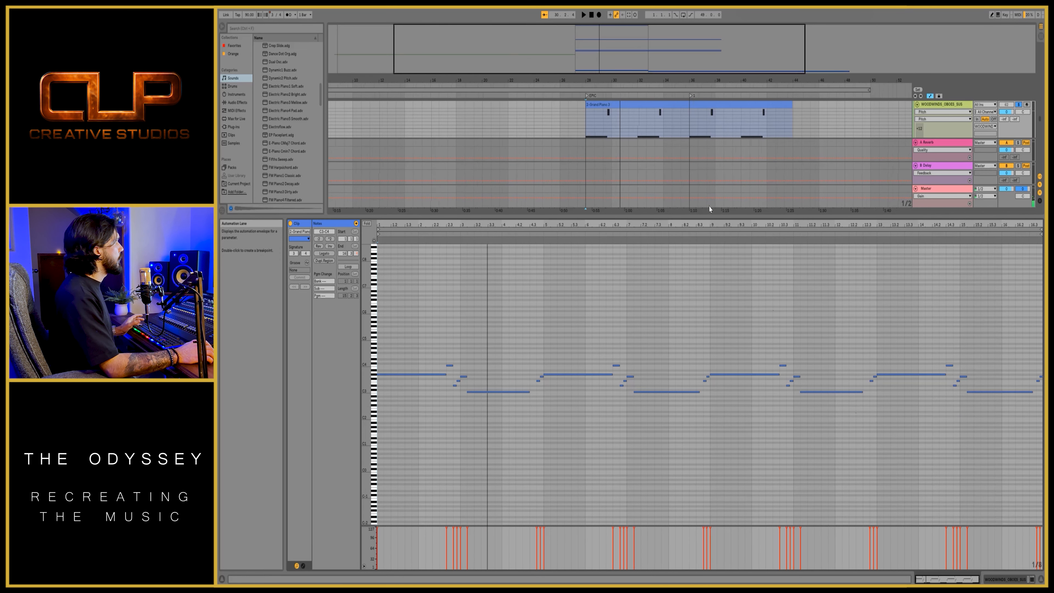
key(space)
drag(704, 215, 705, 302)
drag(705, 302, 707, 410)
key(space)
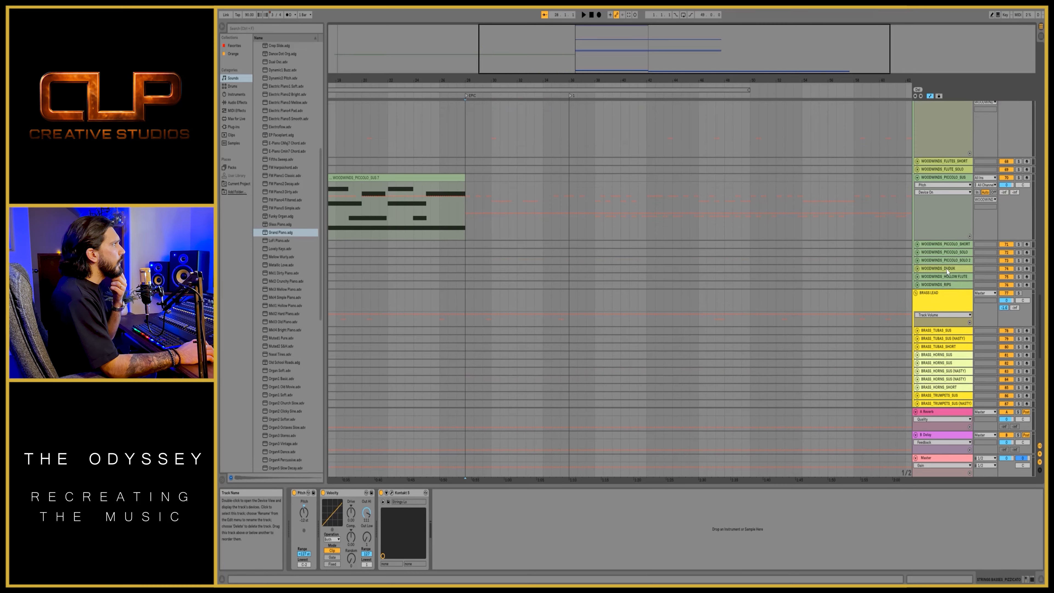
Enlarge the WOODWINDS_DUDUK track and arm it for recording
click(947, 269)
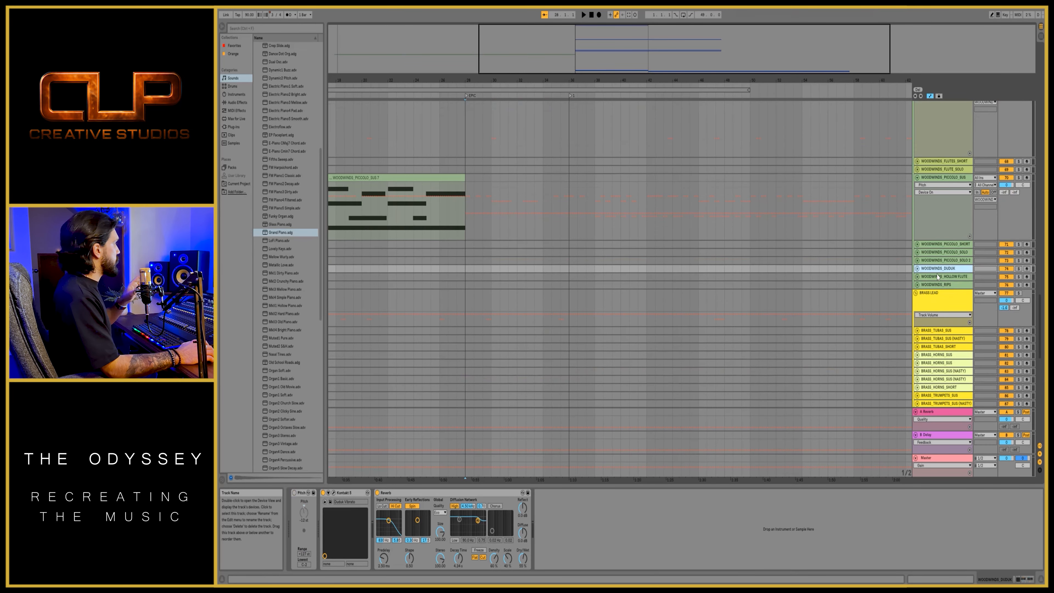
drag(934, 273, 937, 309)
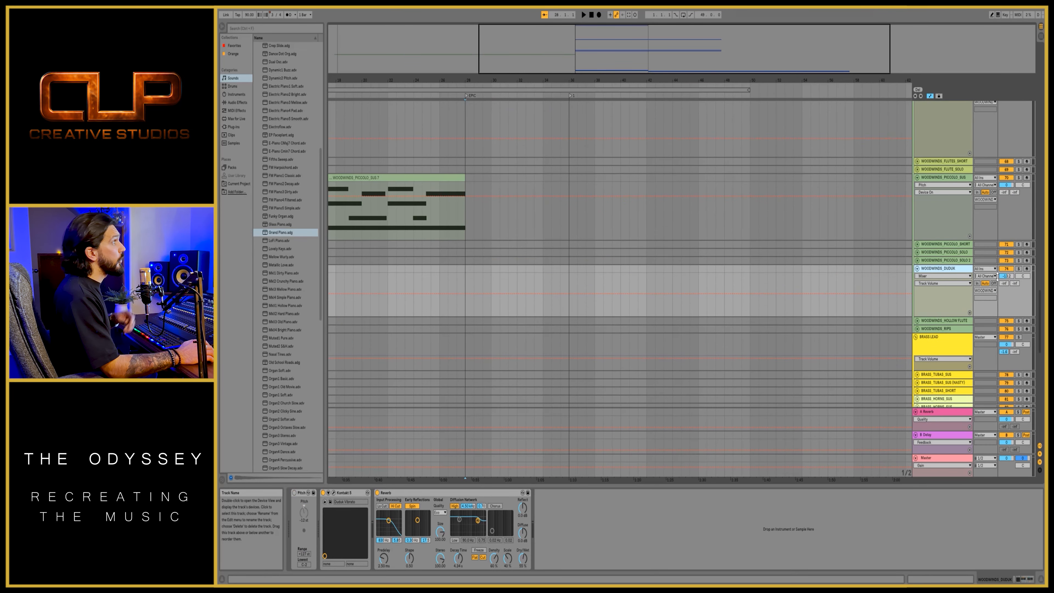
click(1027, 268)
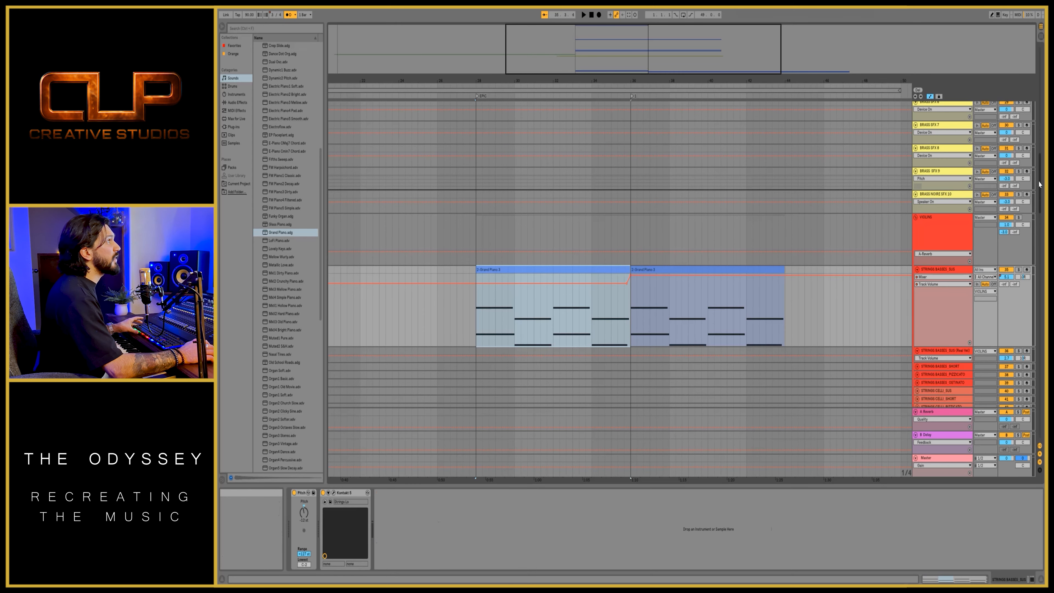
Turn off solo on the second WOODWINDS_DUDUK track and adjust its volume during playback
drag(1039, 184, 1036, 251)
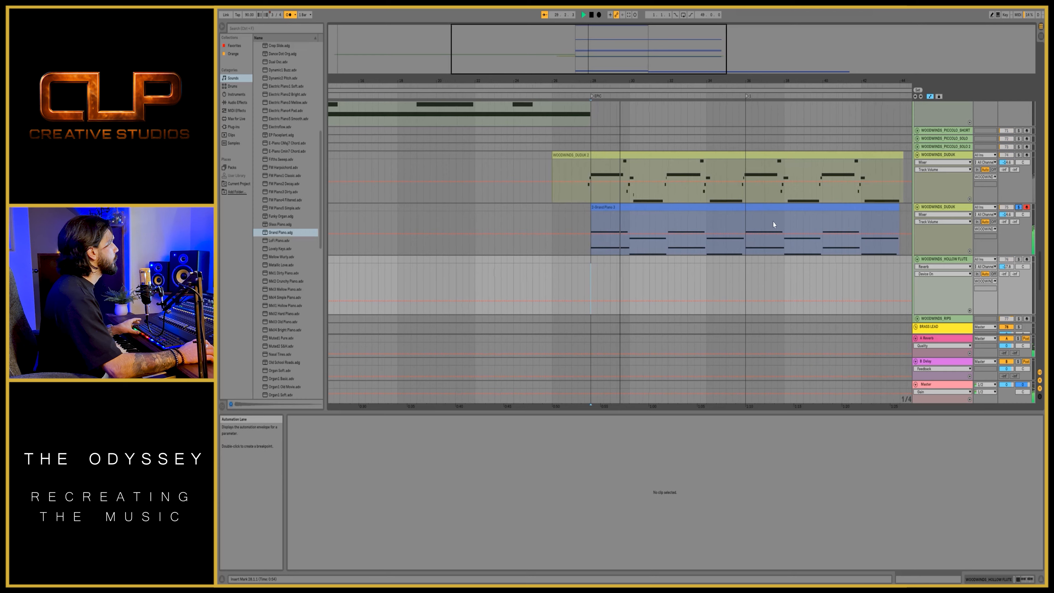
click(1018, 206)
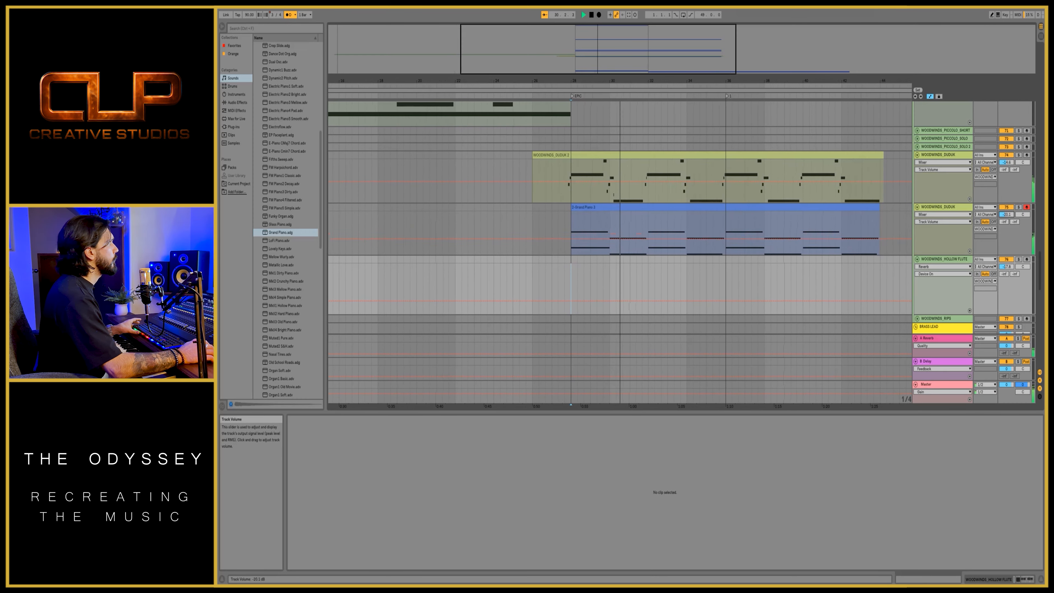
mouse_move(1006, 215)
mouse_down()
mouse_move(1005, 199)
mouse_move(1006, 215)
mouse_up()
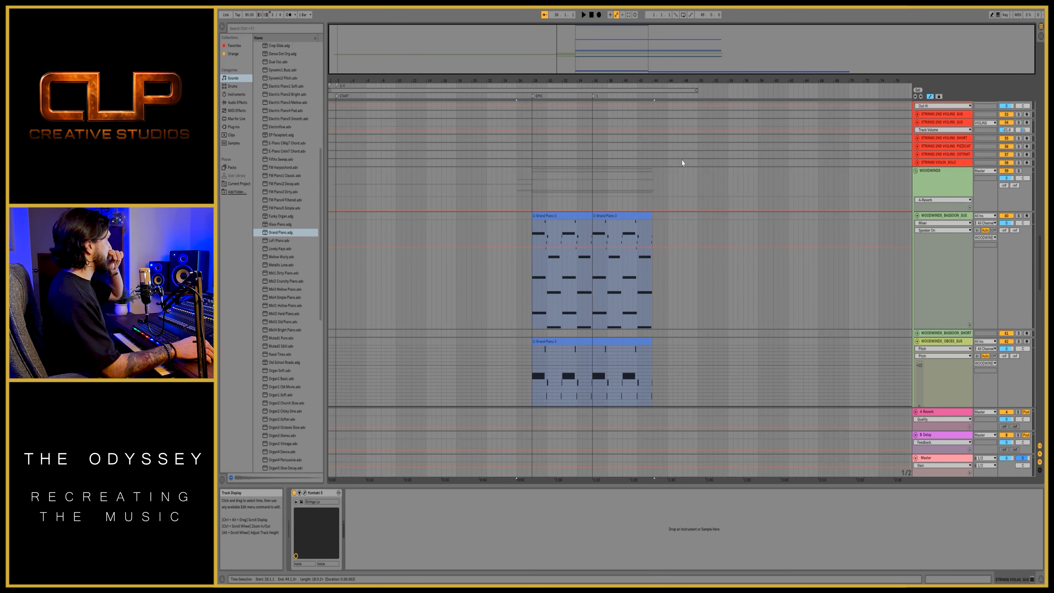
Solo the STRINGS VIOLAS_SUS track holding the copied piano melody
scroll(680, 209, down, 4)
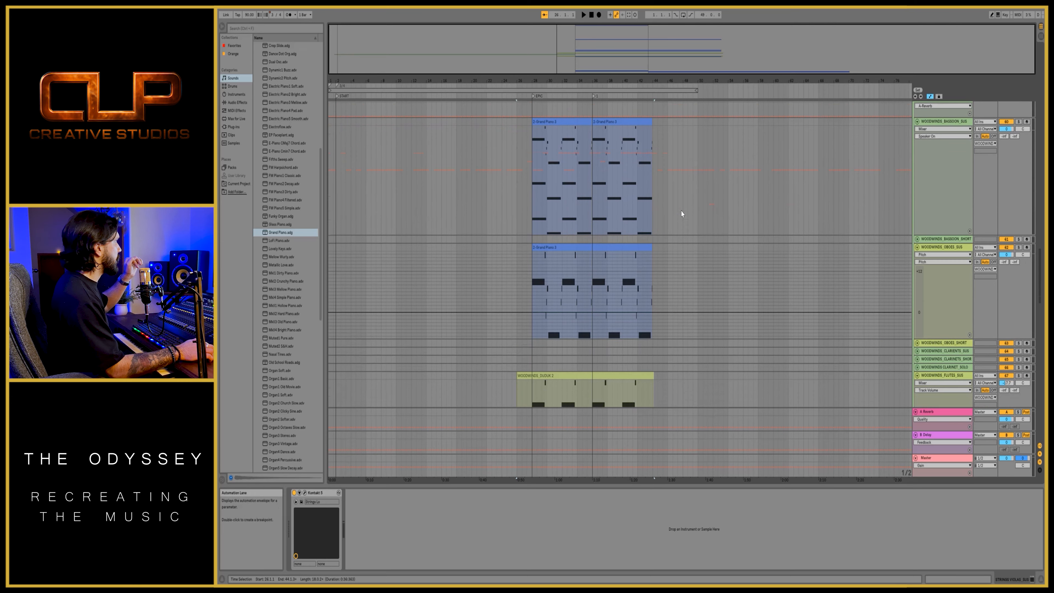
scroll(681, 214, down, 1)
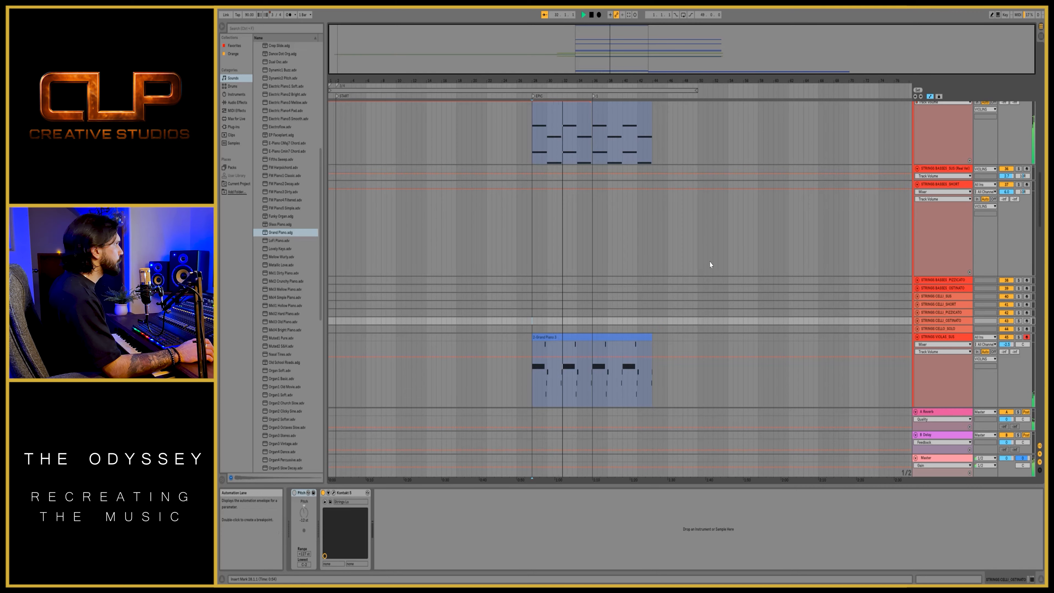
click(1018, 337)
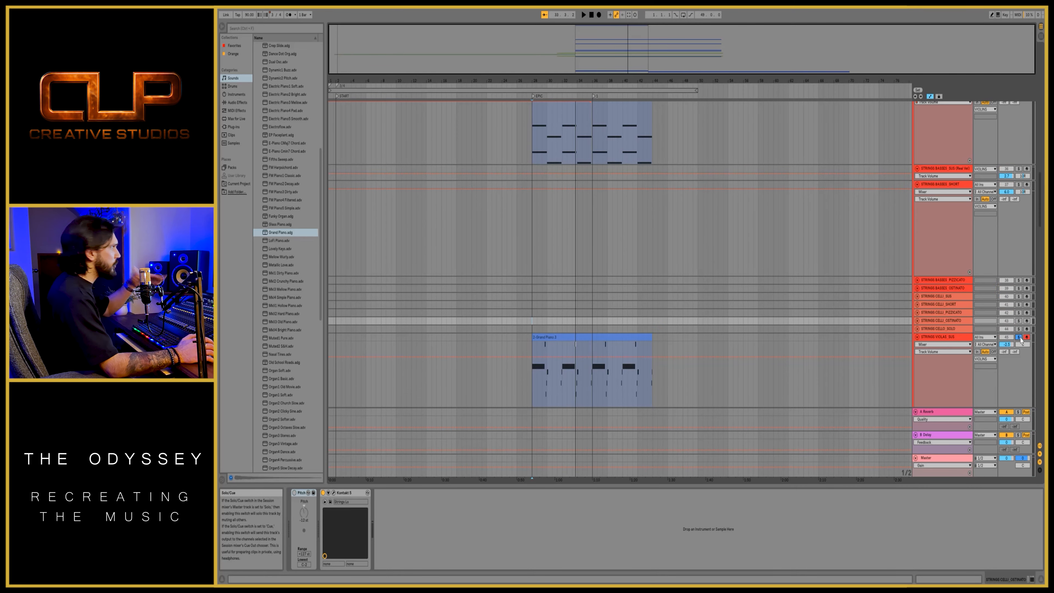